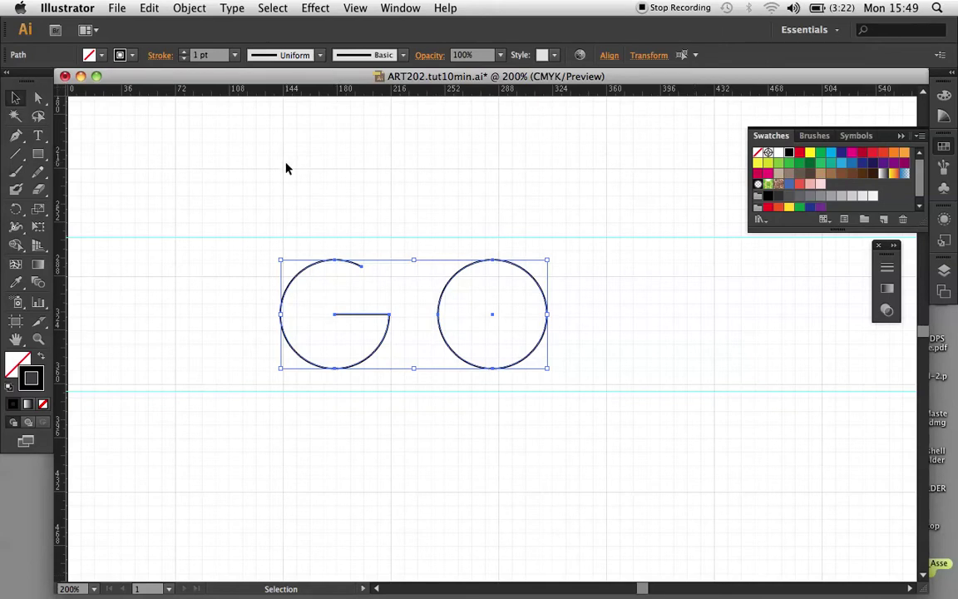
- Check the Window menu's Workspace list to confirm Essentials is the active workspace
{"action": "left_click", "coordinate": [401, 8]}
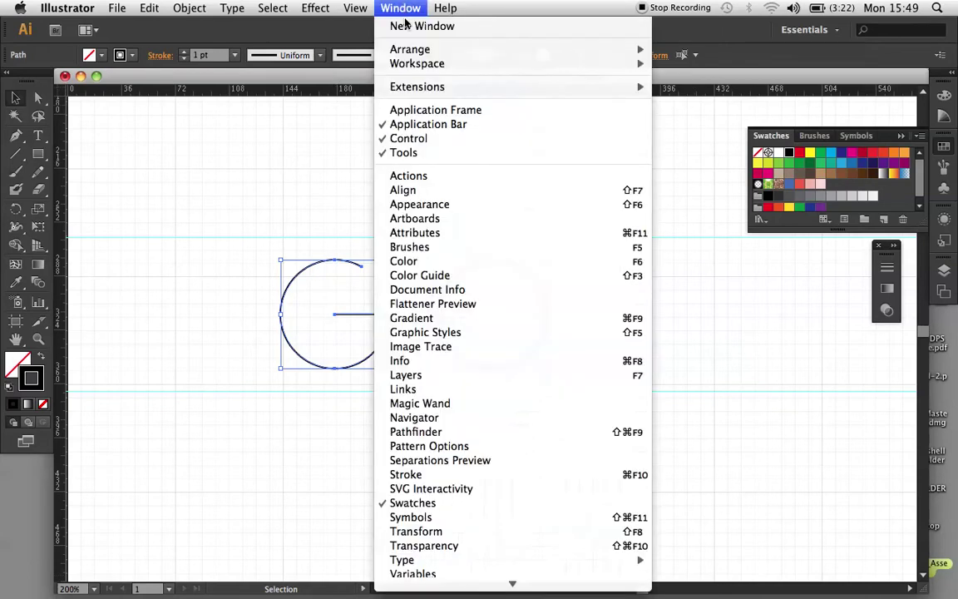
{"action": "mouse_move", "coordinate": [421, 71]}
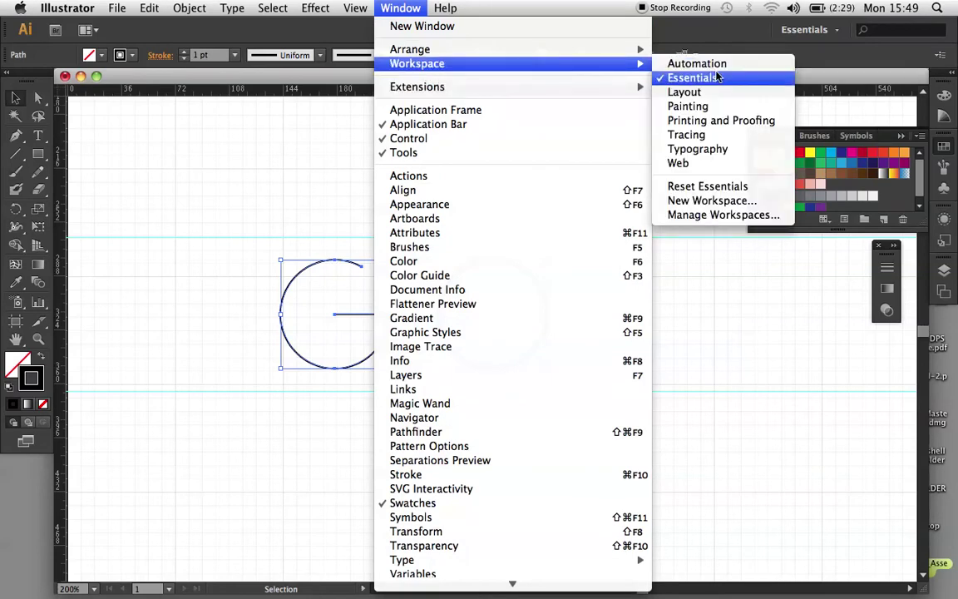
- Dismiss the Window menu, deselect, then marquee-select both the G and O letter paths
{"action": "left_click", "coordinate": [271, 182]}
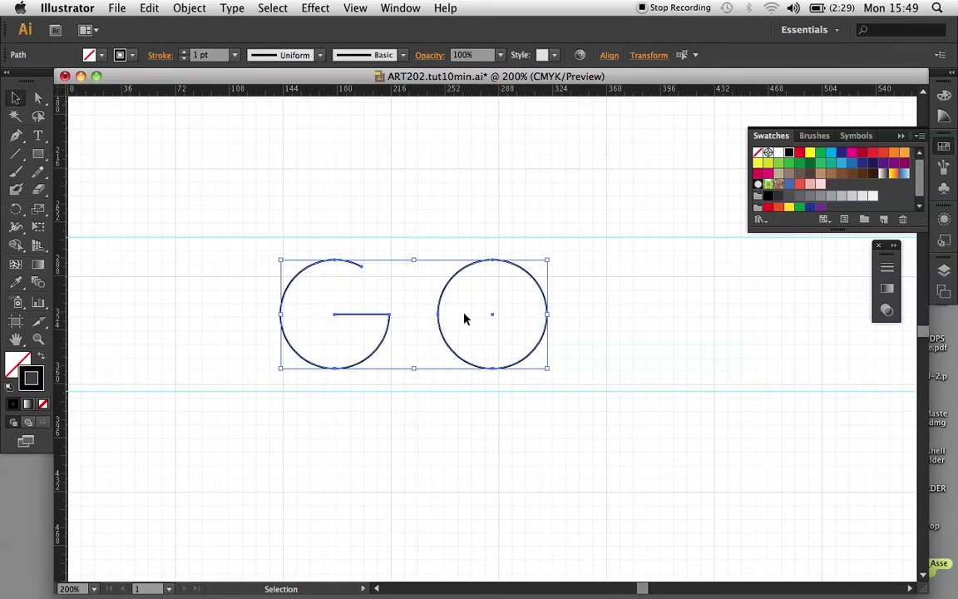
{"action": "left_click", "coordinate": [451, 402]}
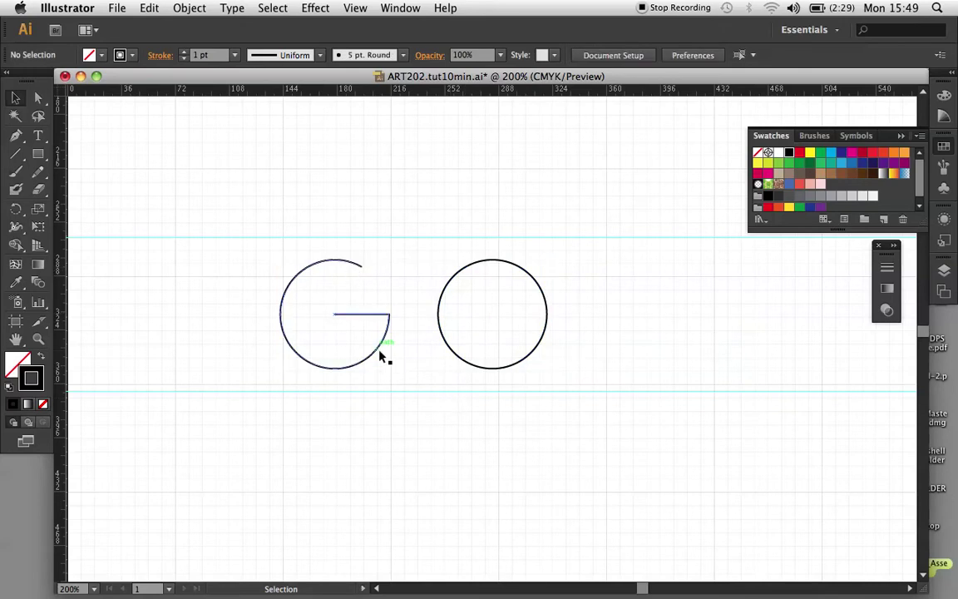
{"action": "left_click_drag", "start_coordinate": [263, 244], "coordinate": [568, 422]}
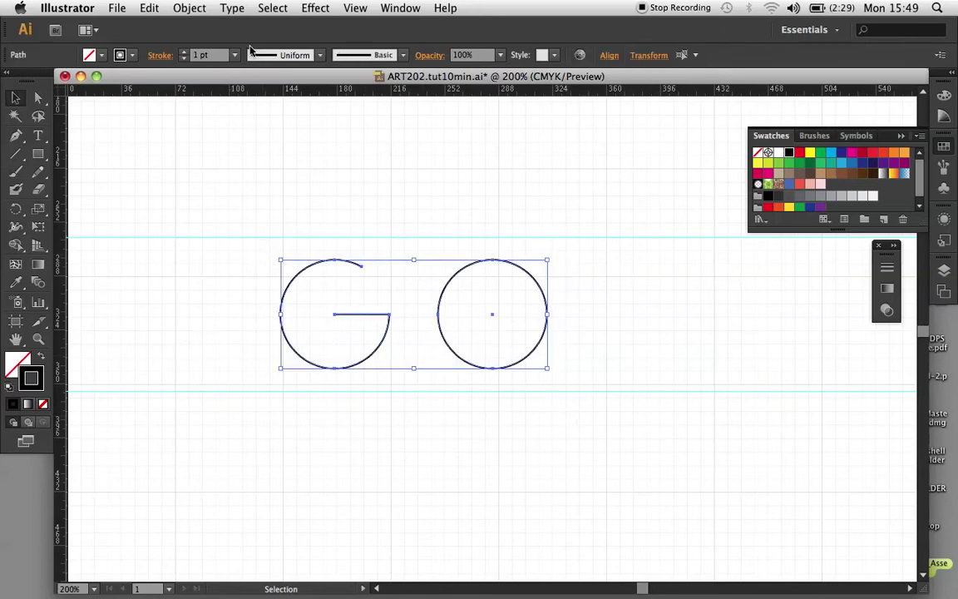
- Change the G and O stroke weight from 1 pt to 28 pt, then deselect to preview
{"action": "left_click", "coordinate": [197, 57]}
{"action": "key", "text": "BackSpace"}
{"action": "type", "text": "28"}
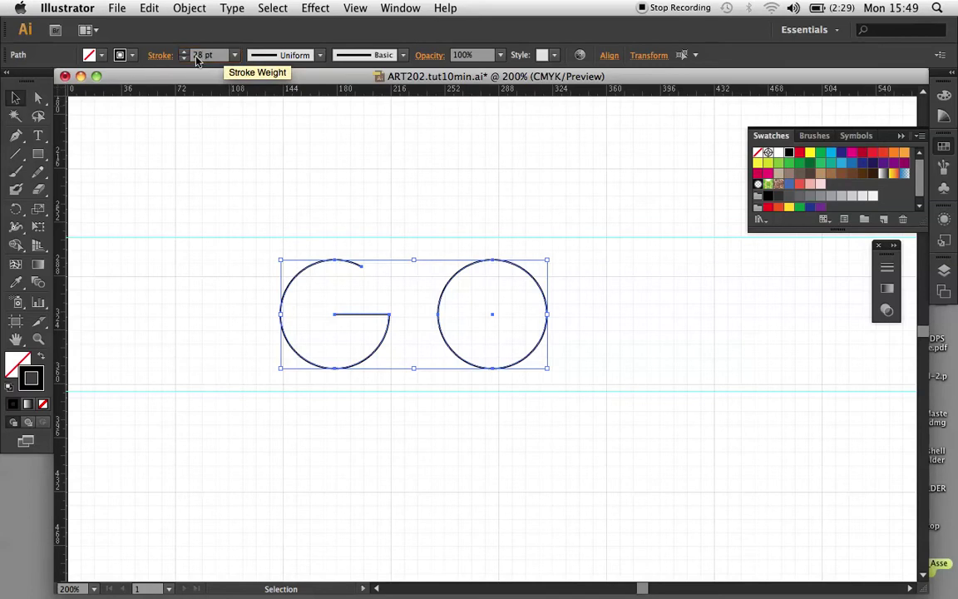
{"action": "key", "text": "Return"}
{"action": "left_click", "coordinate": [333, 203]}
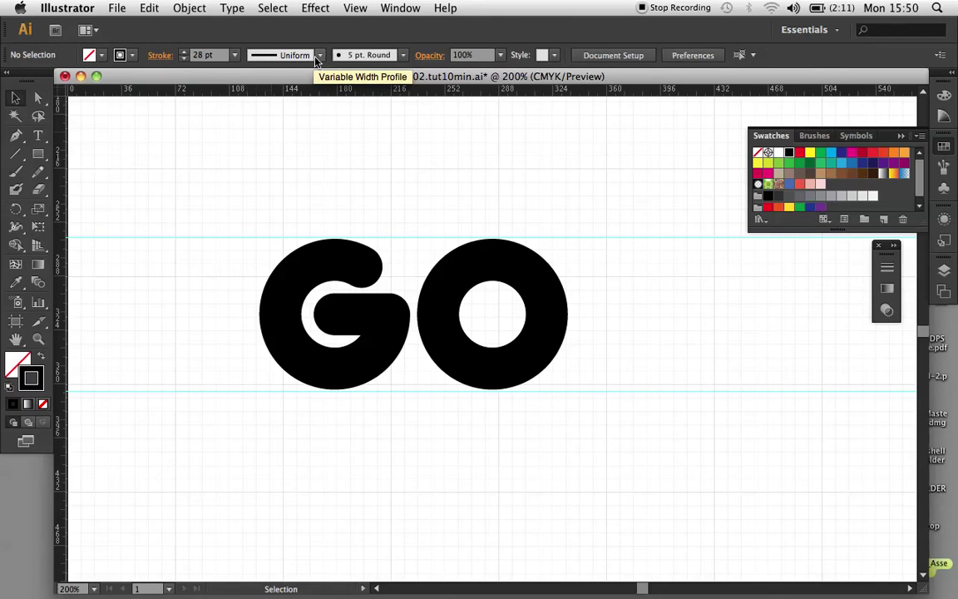
{"action": "left_click_drag", "start_coordinate": [247, 228], "coordinate": [406, 406]}
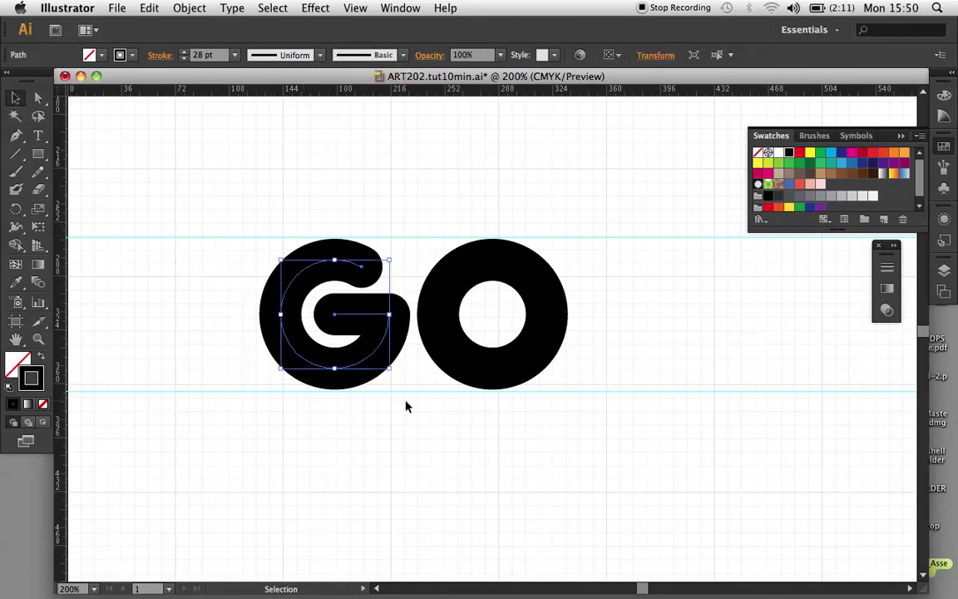
{"action": "left_click", "coordinate": [320, 60]}
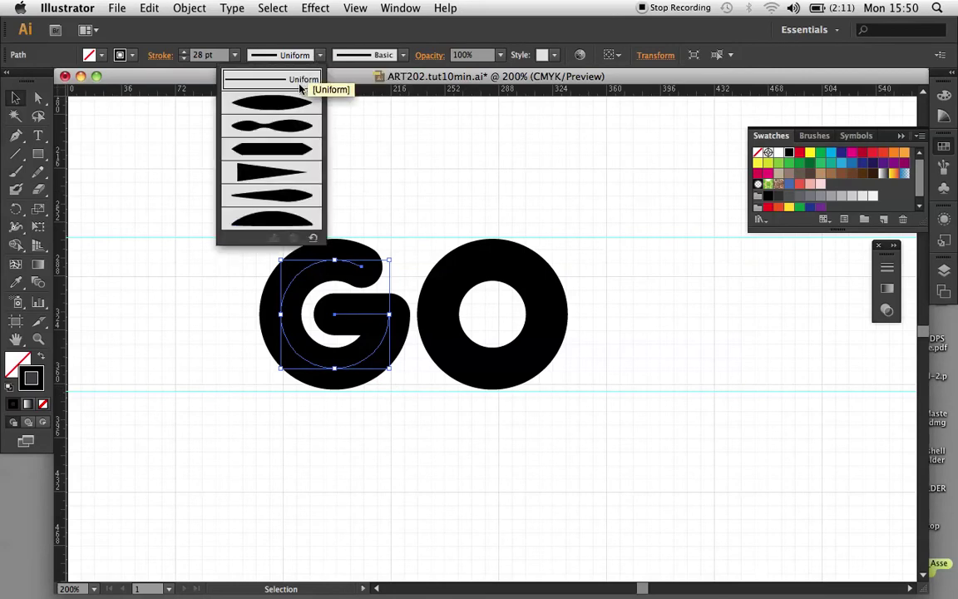
{"action": "left_click", "coordinate": [273, 84]}
{"action": "left_click", "coordinate": [320, 55]}
{"action": "left_click", "coordinate": [278, 130]}
{"action": "left_click", "coordinate": [321, 55]}
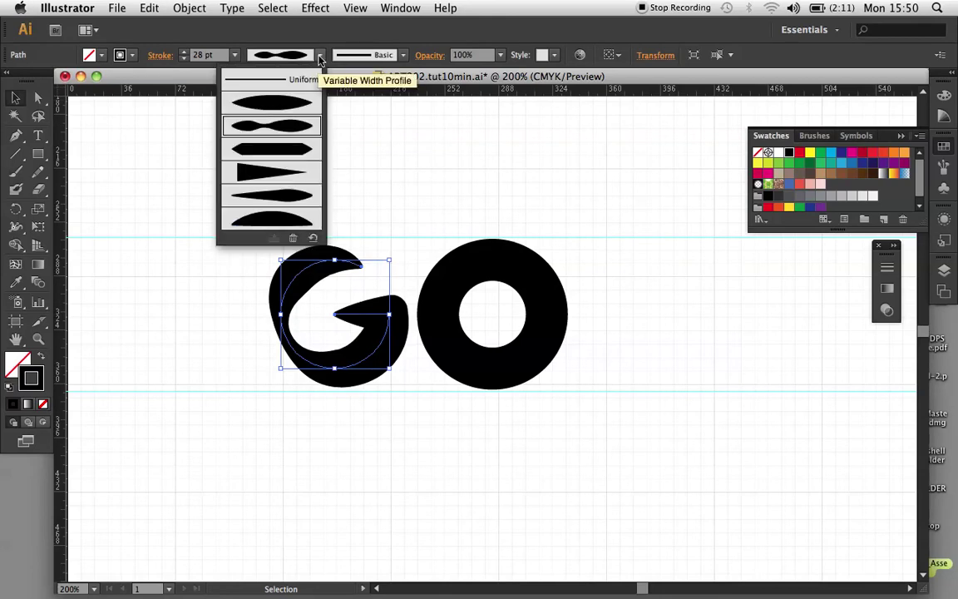
{"action": "left_click", "coordinate": [285, 150]}
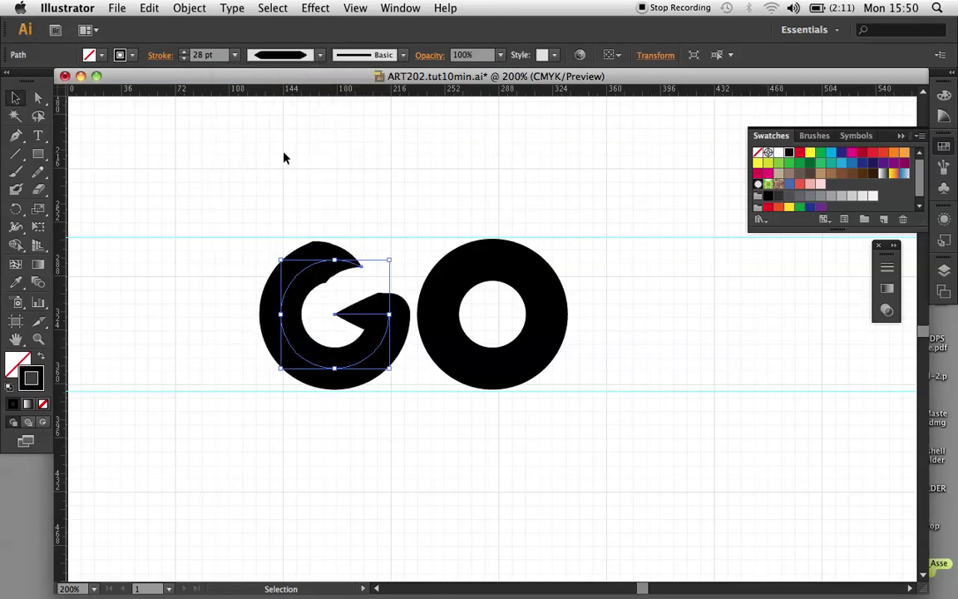
{"action": "left_click", "coordinate": [320, 55]}
{"action": "left_click", "coordinate": [240, 195]}
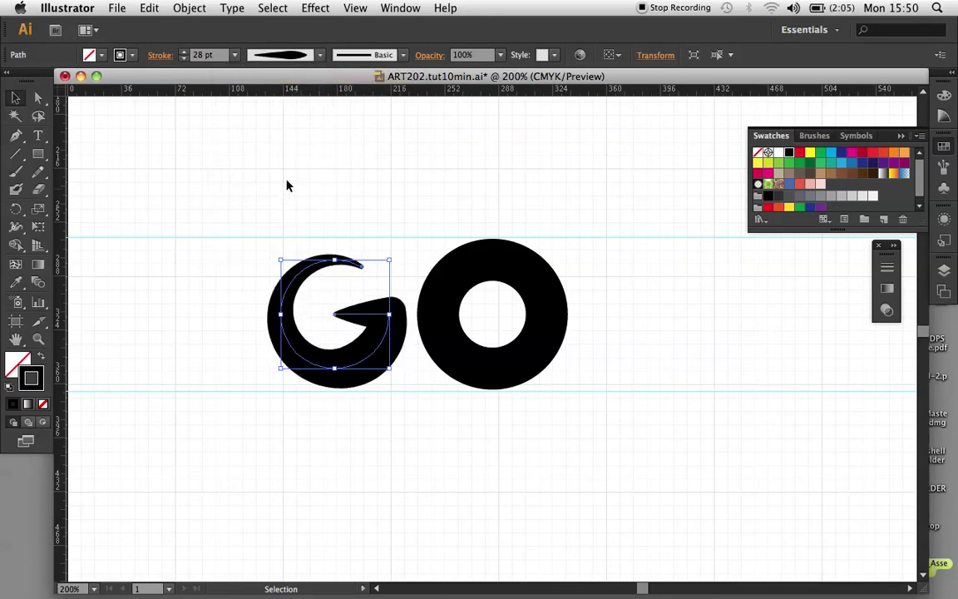
{"action": "left_click", "coordinate": [322, 56]}
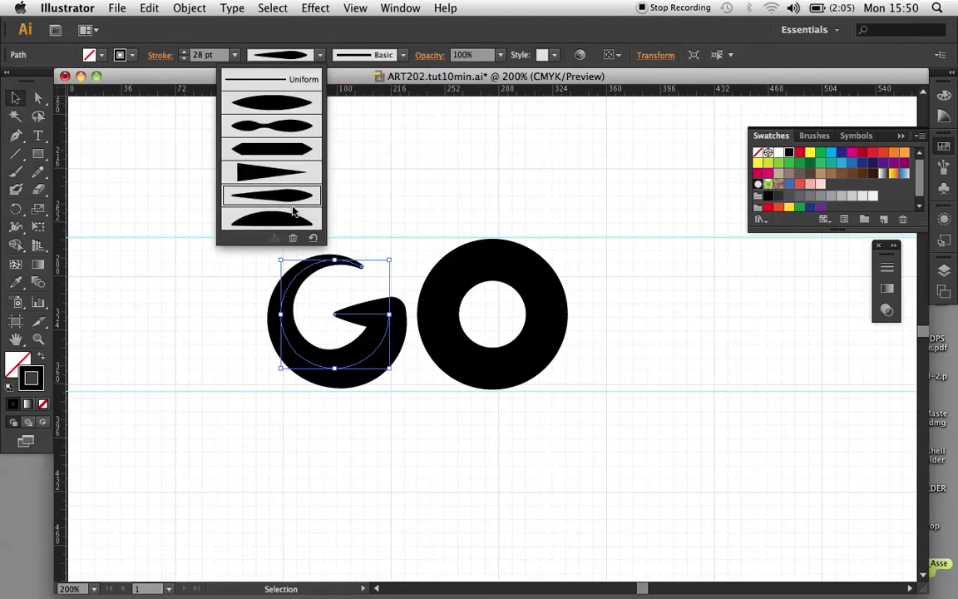
{"action": "left_click", "coordinate": [291, 223]}
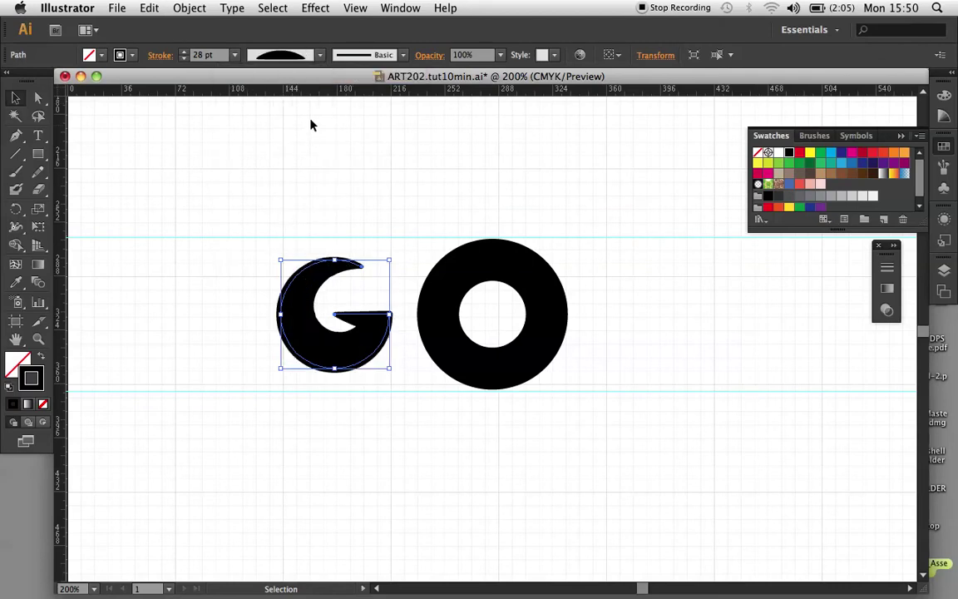
{"action": "left_click", "coordinate": [321, 56]}
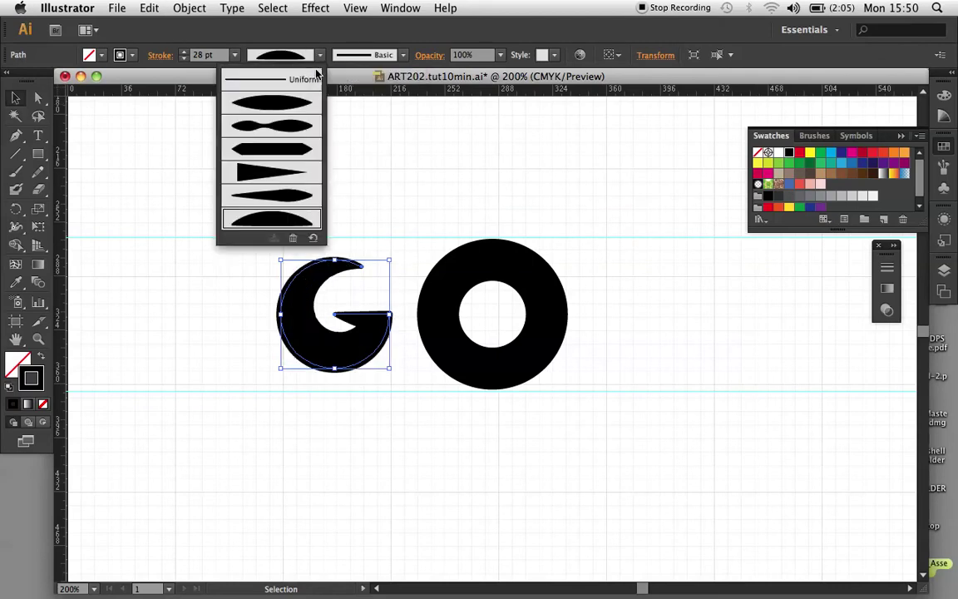
{"action": "left_click", "coordinate": [284, 181]}
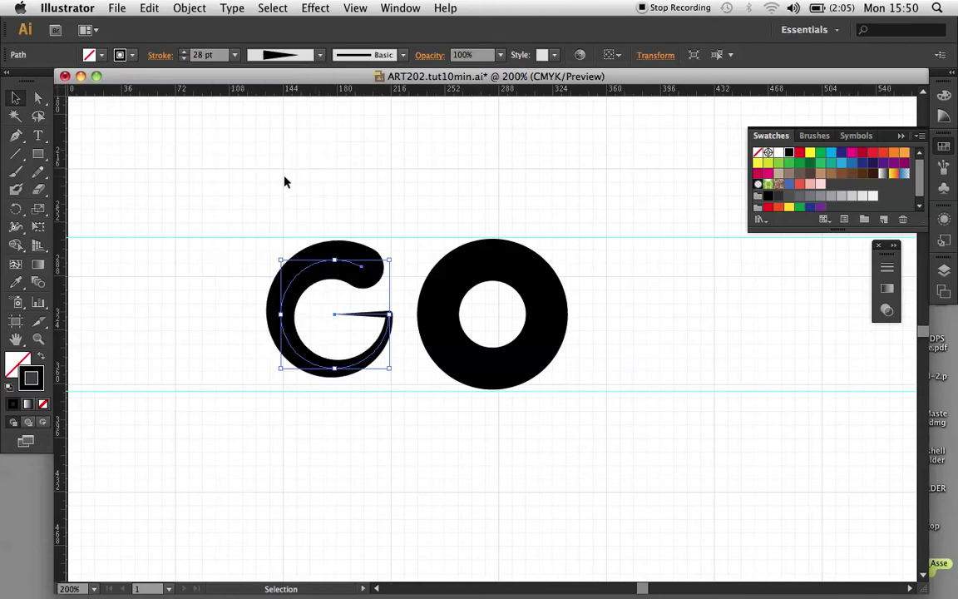
{"action": "left_click", "coordinate": [320, 56]}
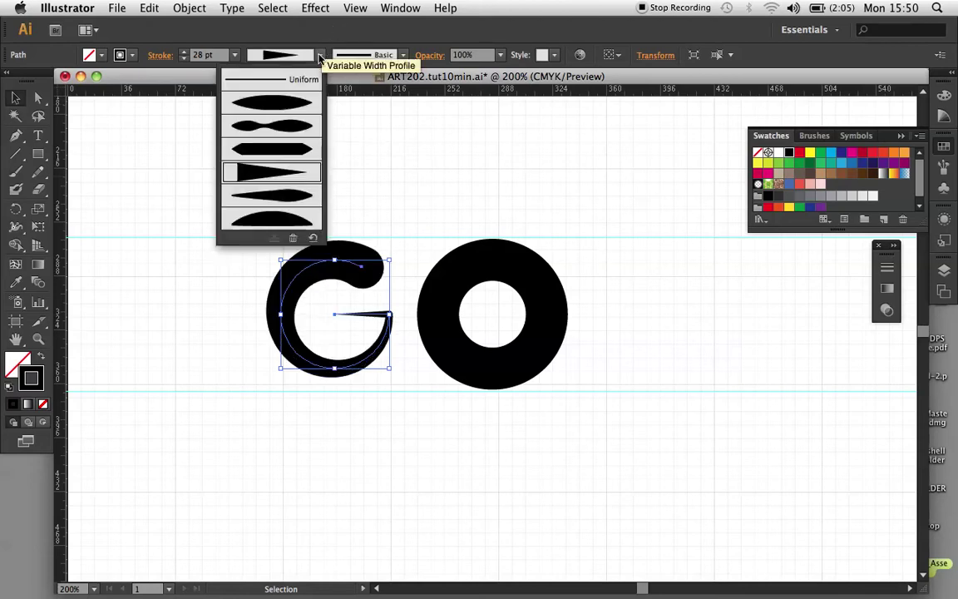
{"action": "left_click", "coordinate": [291, 79]}
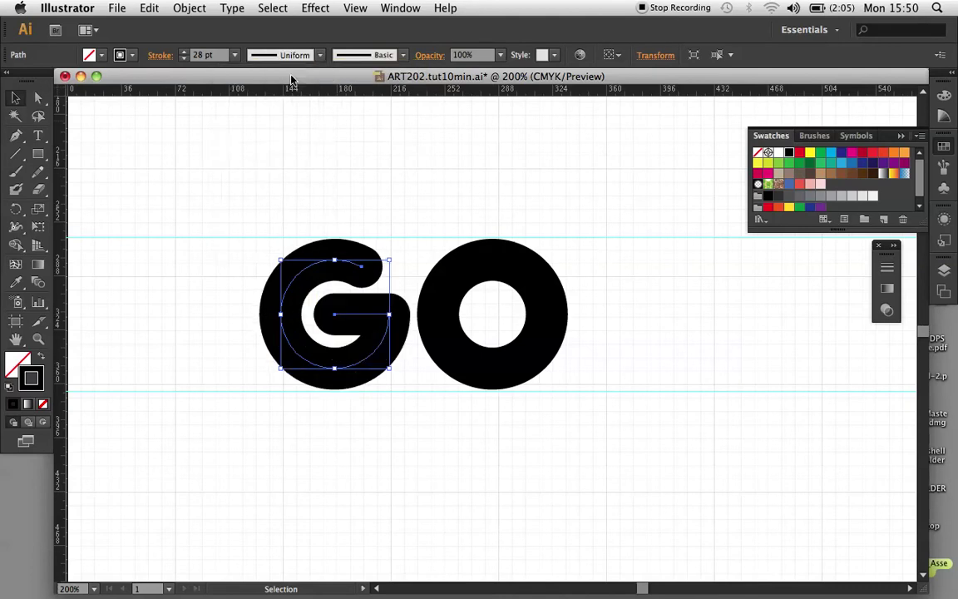
{"action": "left_click", "coordinate": [281, 219]}
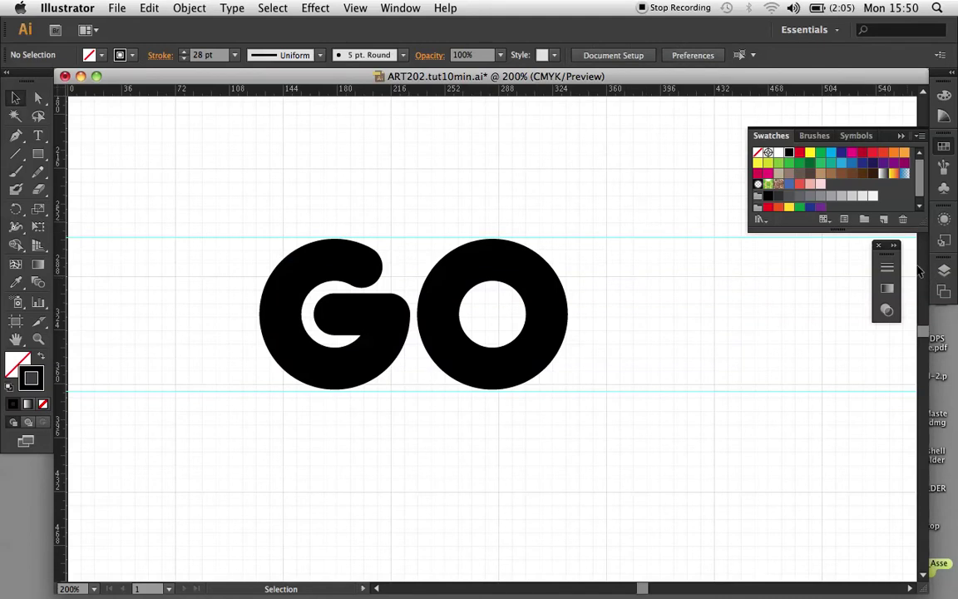
- Set both letters' strokes to Round Cap ends and Round Join corners in the Stroke panel
{"action": "left_click", "coordinate": [889, 268]}
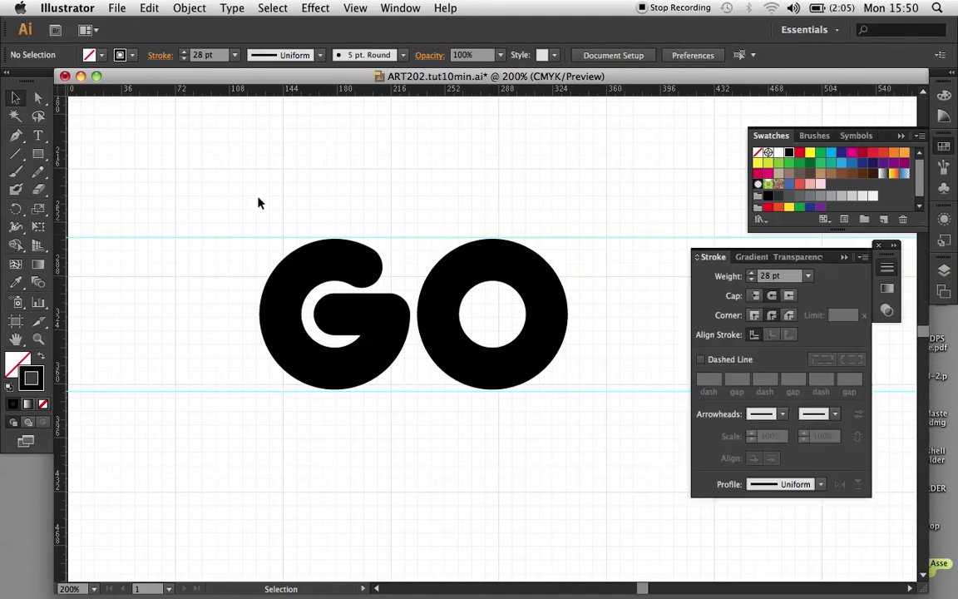
{"action": "left_click_drag", "start_coordinate": [245, 197], "coordinate": [574, 447]}
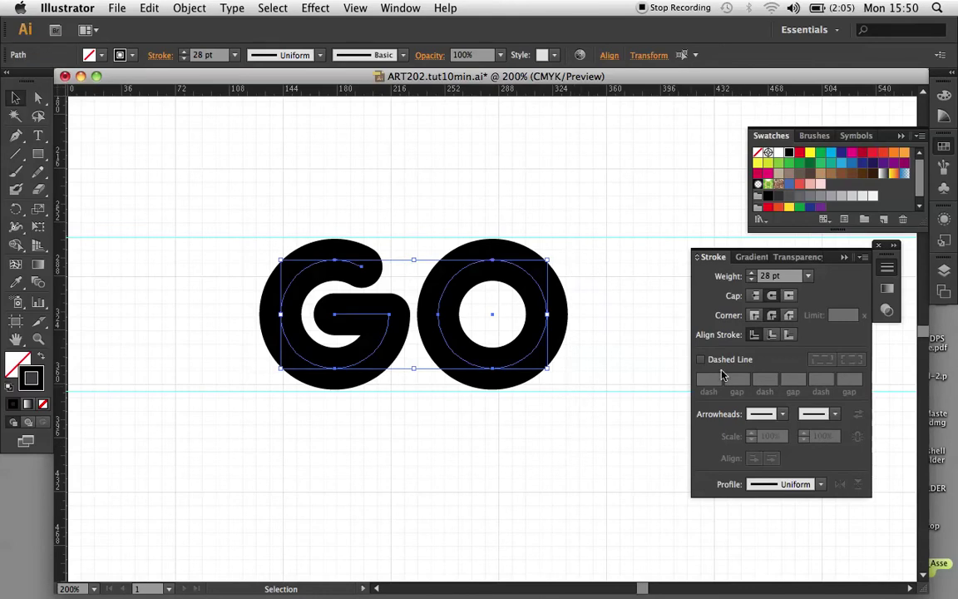
{"action": "left_click", "coordinate": [773, 315]}
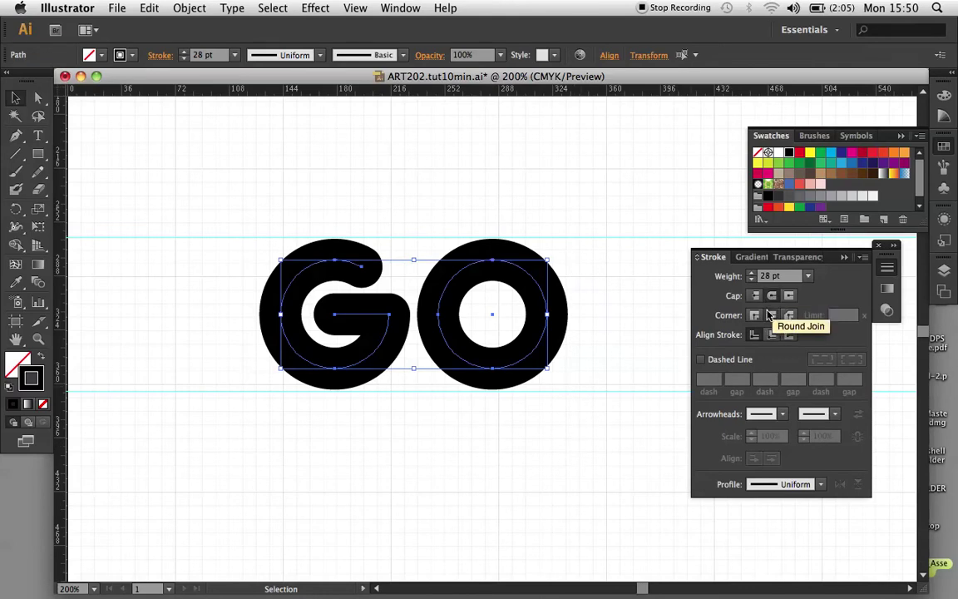
{"action": "left_click", "coordinate": [757, 297]}
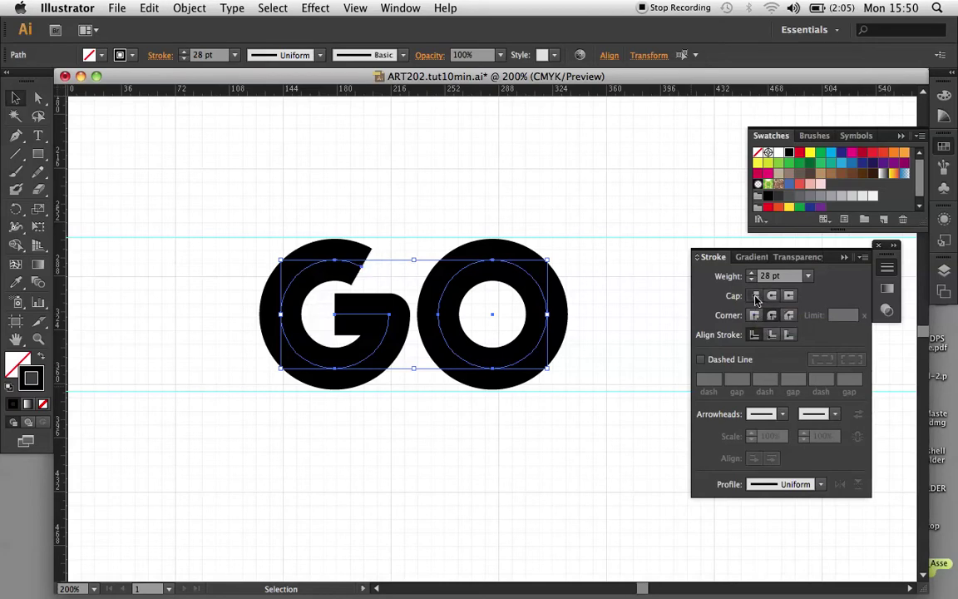
{"action": "left_click", "coordinate": [754, 315]}
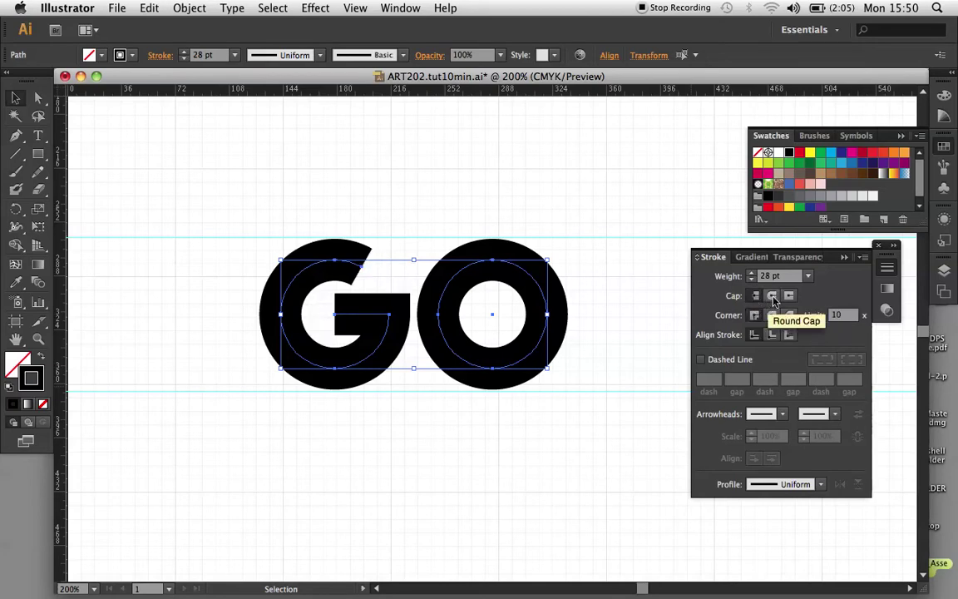
{"action": "left_click", "coordinate": [773, 297]}
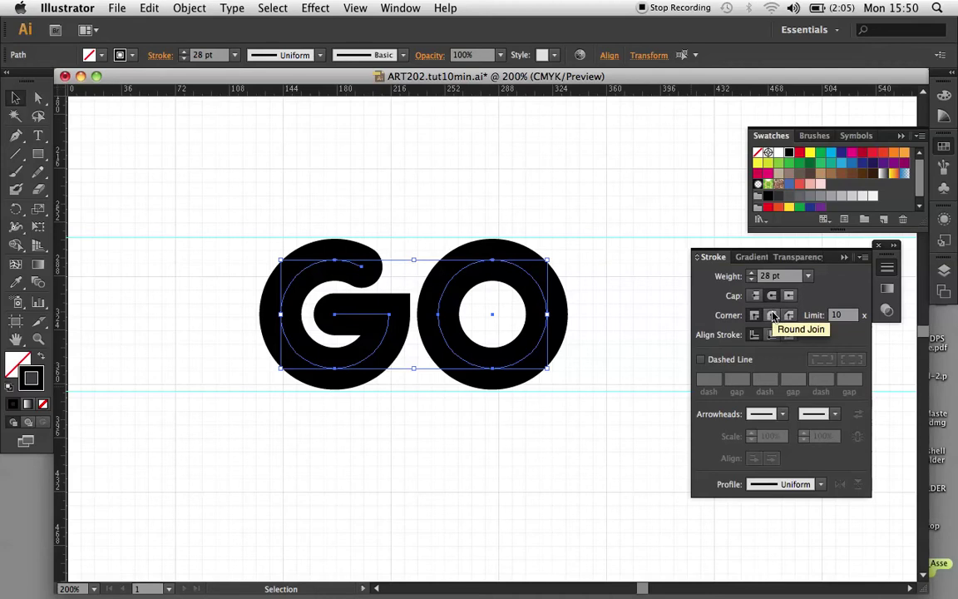
{"action": "left_click", "coordinate": [773, 316]}
{"action": "left_click", "coordinate": [773, 316]}
- Apply a red gradient to the letters' strokes, replacing the black stop with red
{"action": "left_click", "coordinate": [757, 258]}
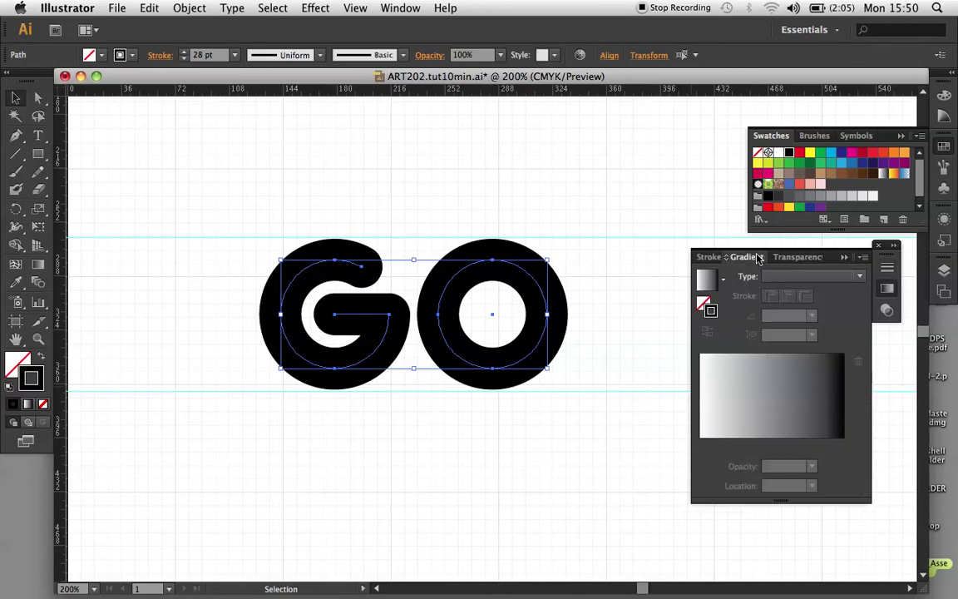
{"action": "left_click", "coordinate": [803, 189]}
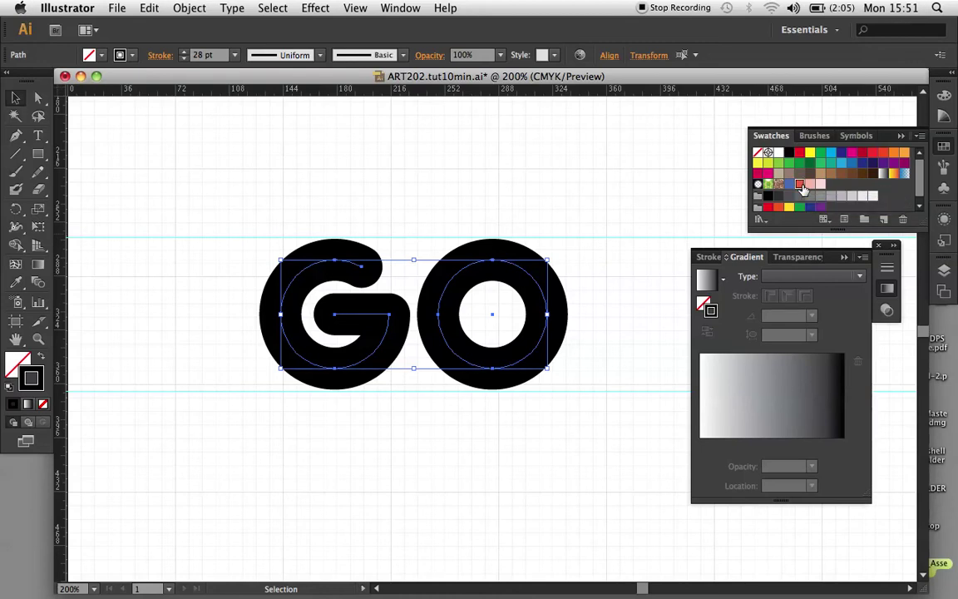
{"action": "left_click_drag", "start_coordinate": [803, 189], "coordinate": [702, 391]}
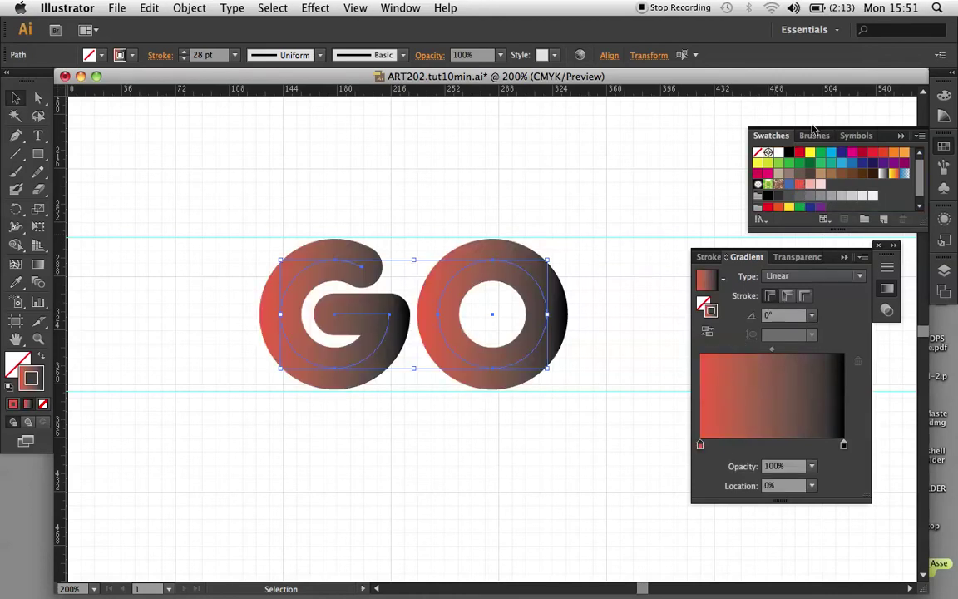
{"action": "left_click_drag", "start_coordinate": [799, 183], "coordinate": [843, 408]}
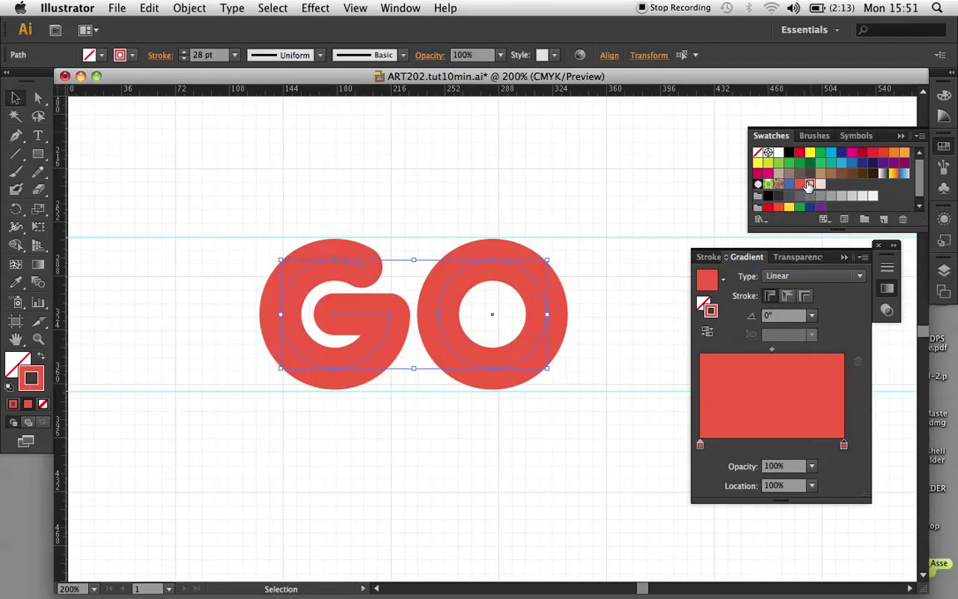
- Add light pink stops to the gradient, positioned at about 29.08% and 70.41%
{"action": "left_click_drag", "start_coordinate": [808, 185], "coordinate": [732, 441]}
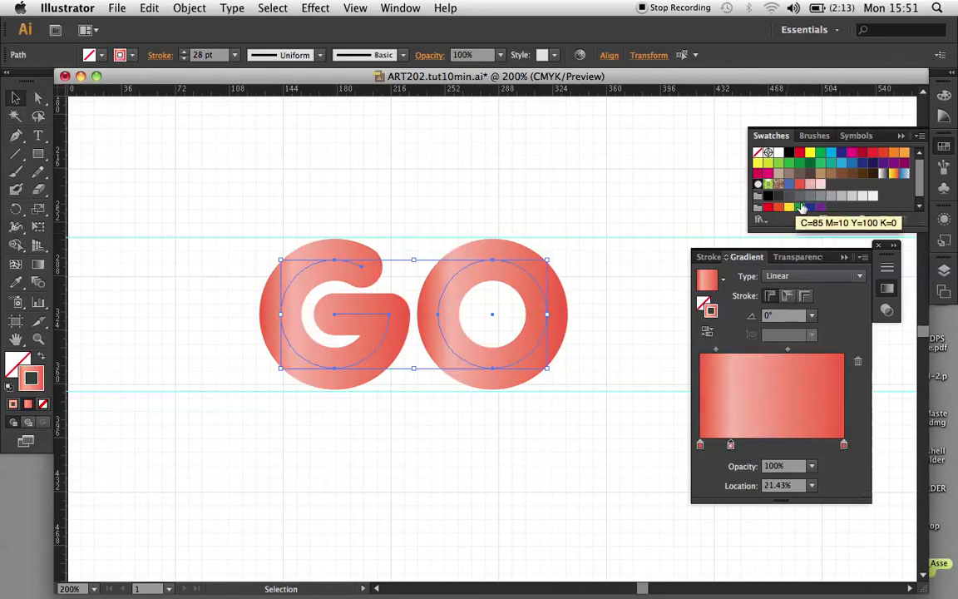
{"action": "left_click_drag", "start_coordinate": [810, 183], "coordinate": [814, 397]}
{"action": "left_click_drag", "start_coordinate": [821, 184], "coordinate": [772, 398]}
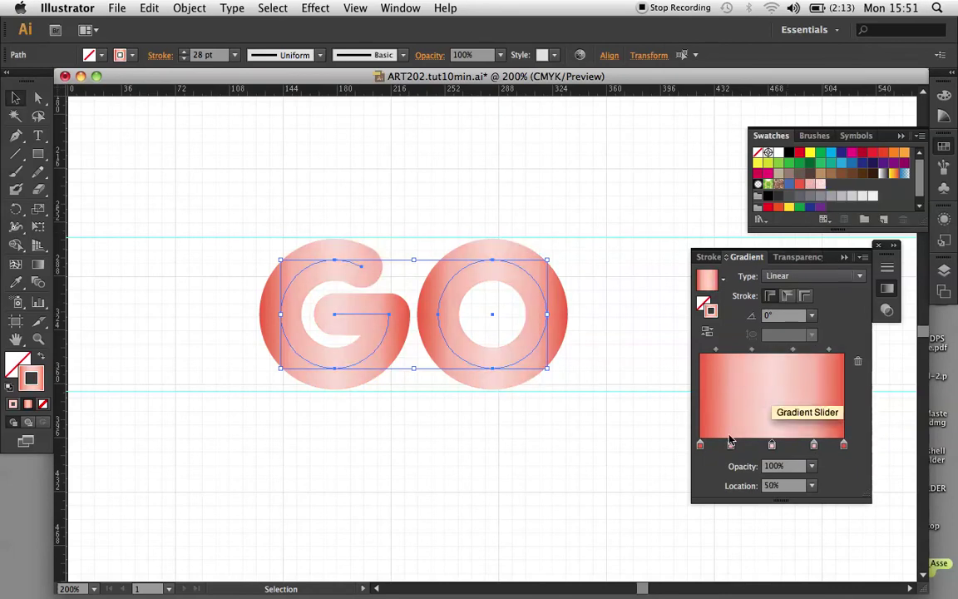
{"action": "left_click_drag", "start_coordinate": [730, 446], "coordinate": [742, 446]}
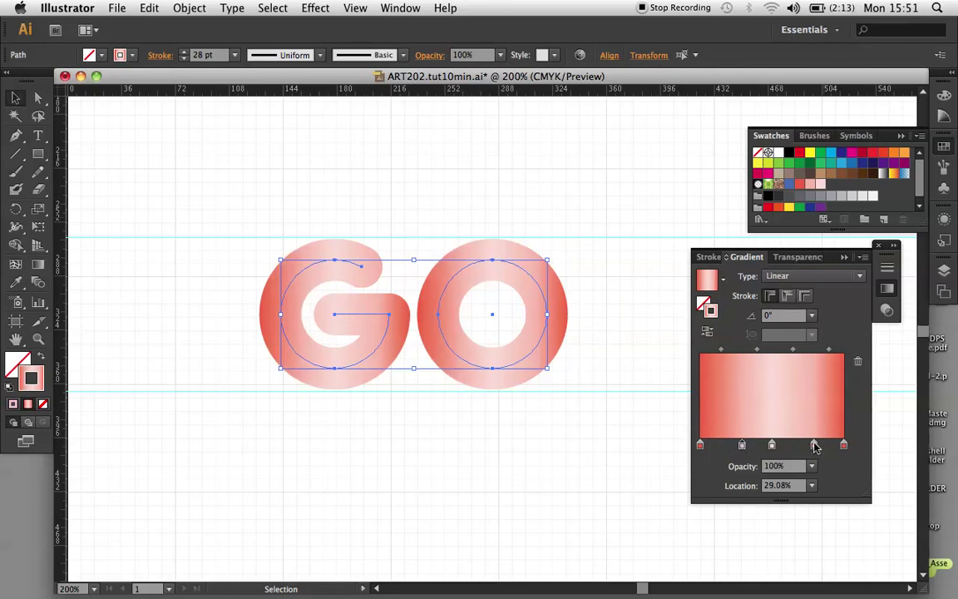
{"action": "left_click_drag", "start_coordinate": [815, 447], "coordinate": [802, 445]}
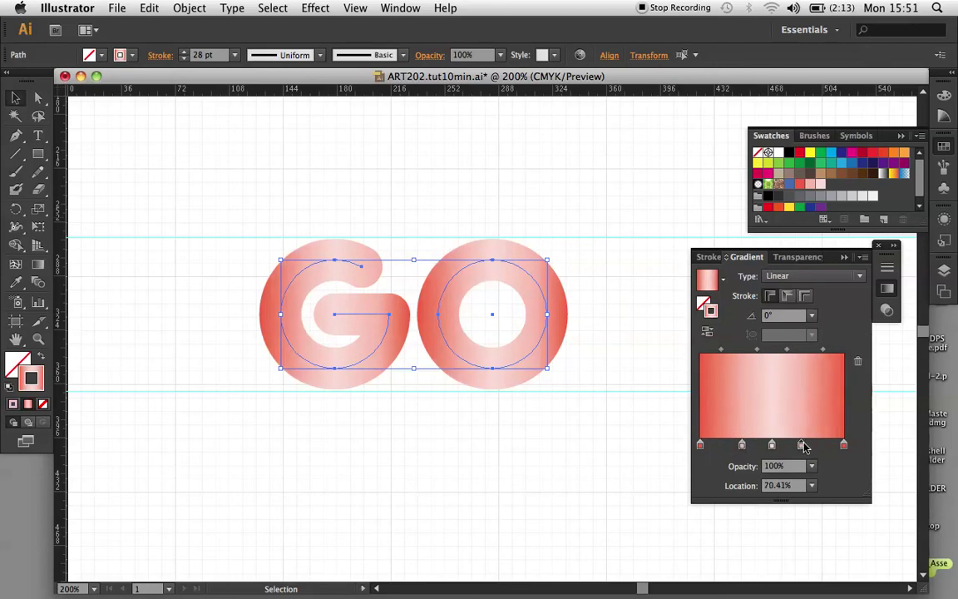
- Apply the gradient across the stroke; try within and along on the G, then restore across
{"action": "left_click", "coordinate": [804, 298]}
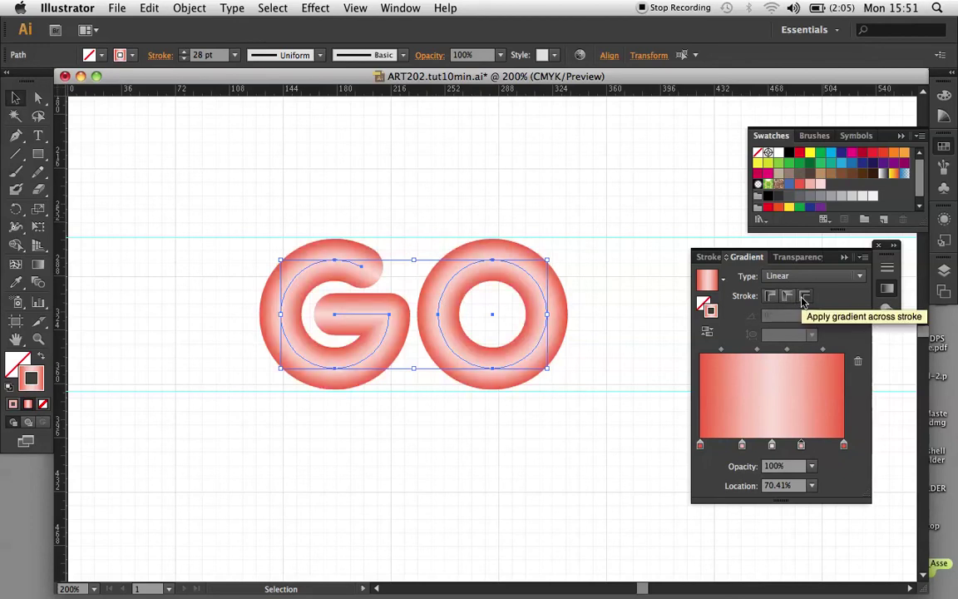
{"action": "left_click", "coordinate": [452, 514]}
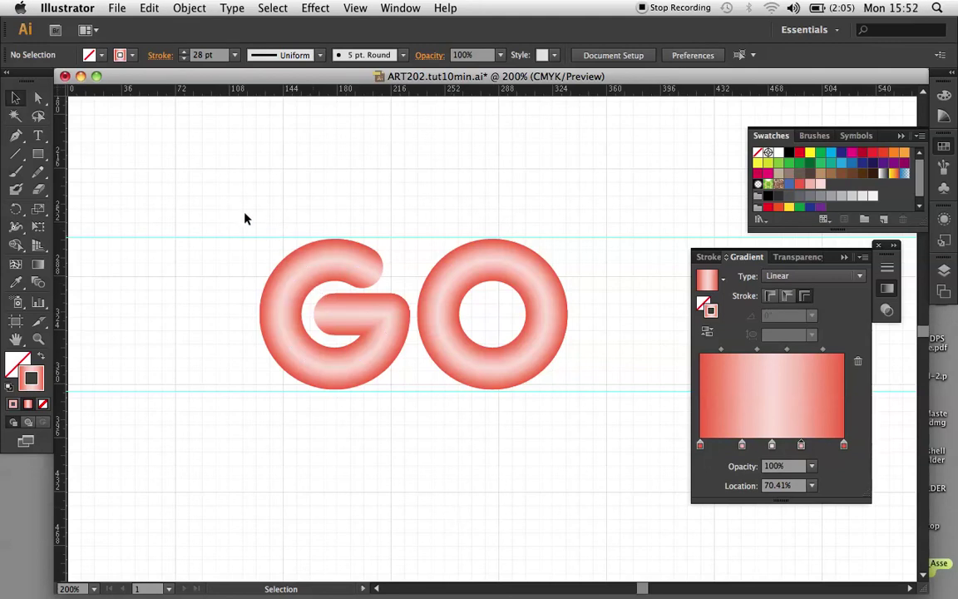
{"action": "left_click_drag", "start_coordinate": [244, 214], "coordinate": [418, 414]}
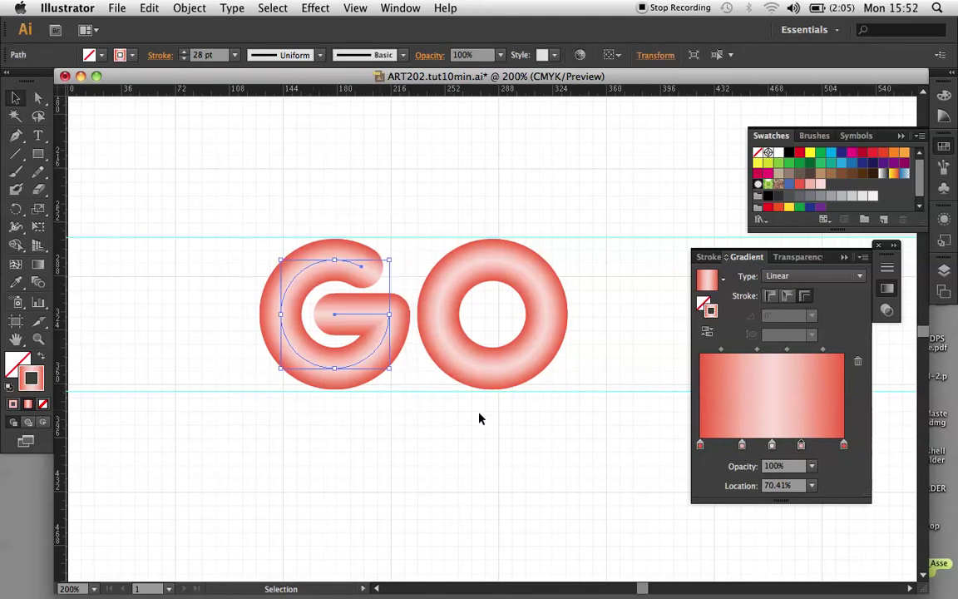
{"action": "left_click", "coordinate": [771, 296]}
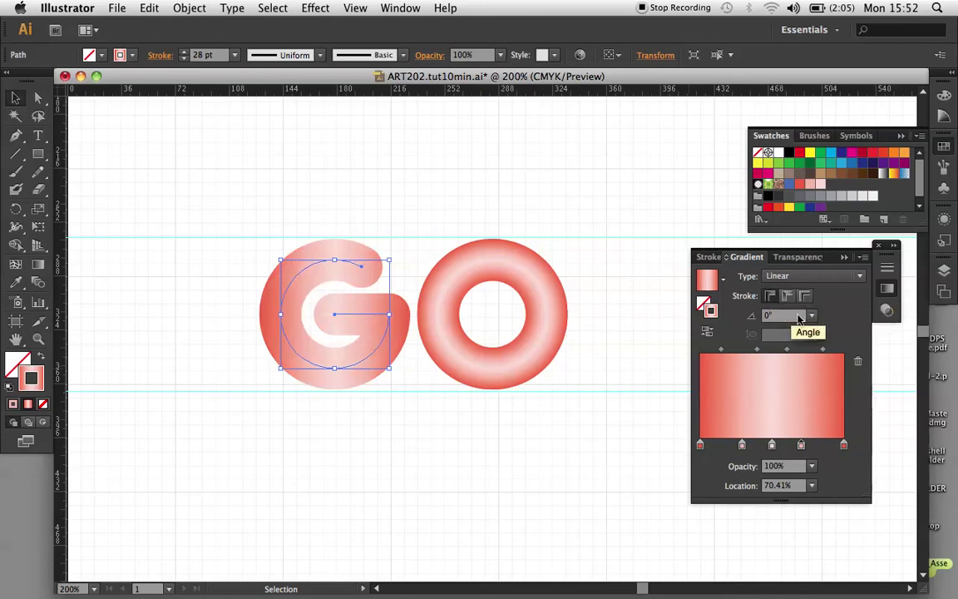
{"action": "left_click", "coordinate": [788, 298]}
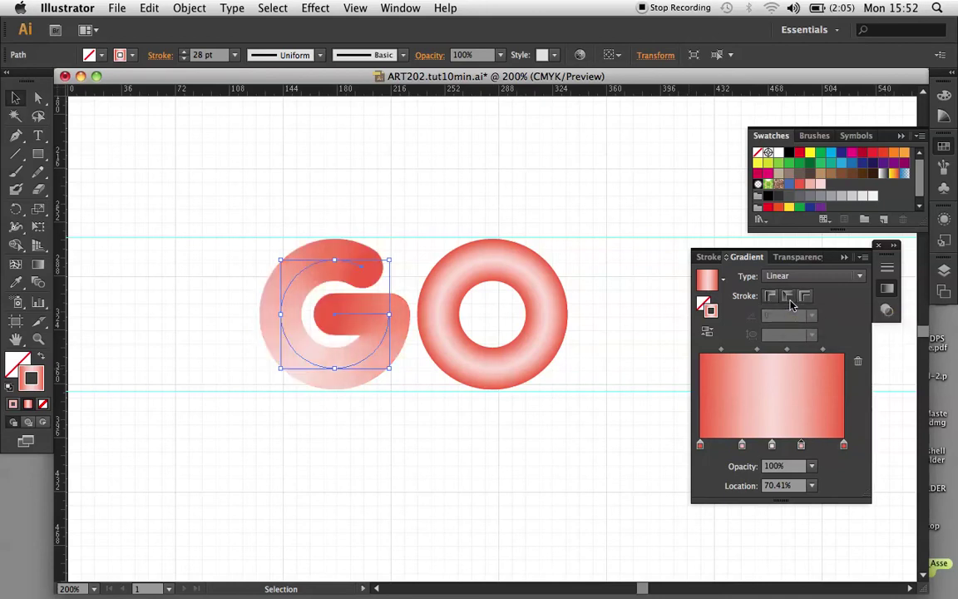
{"action": "left_click", "coordinate": [805, 297]}
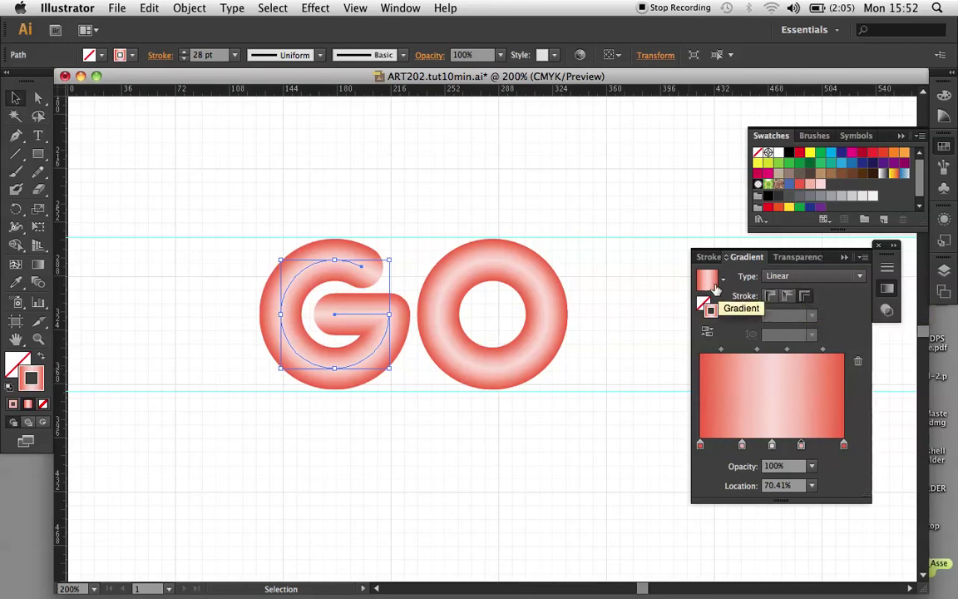
- Save the current red-pink gradient as New Gradient Swatch 1 via the presets dropdown
{"action": "left_click", "coordinate": [723, 283]}
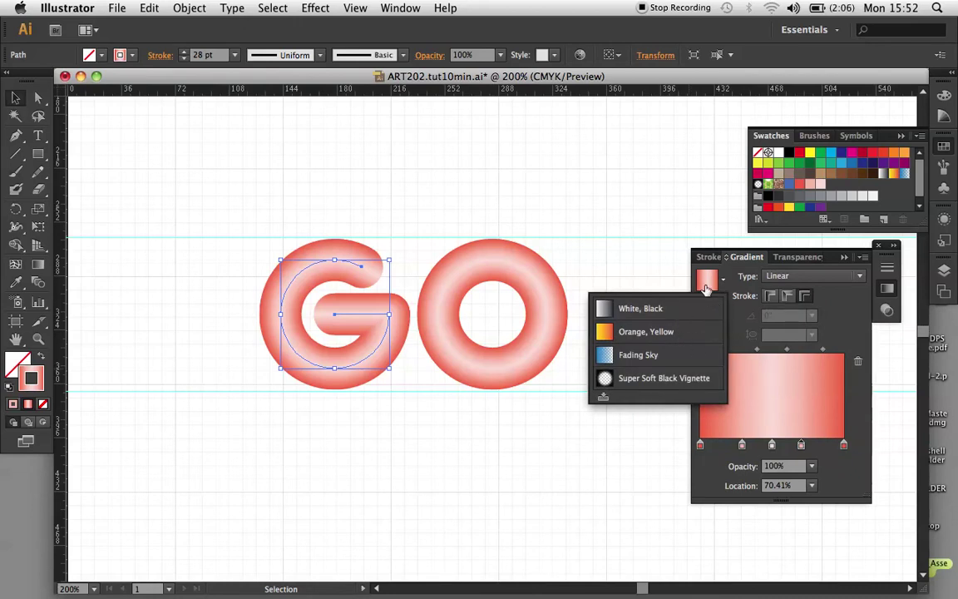
{"action": "left_click", "coordinate": [604, 397]}
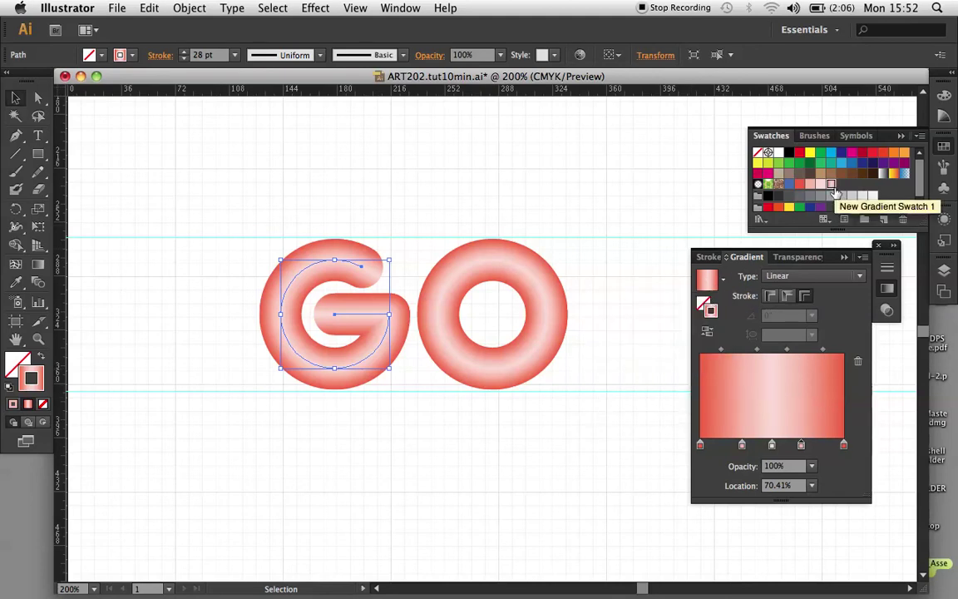
{"action": "left_click", "coordinate": [723, 280]}
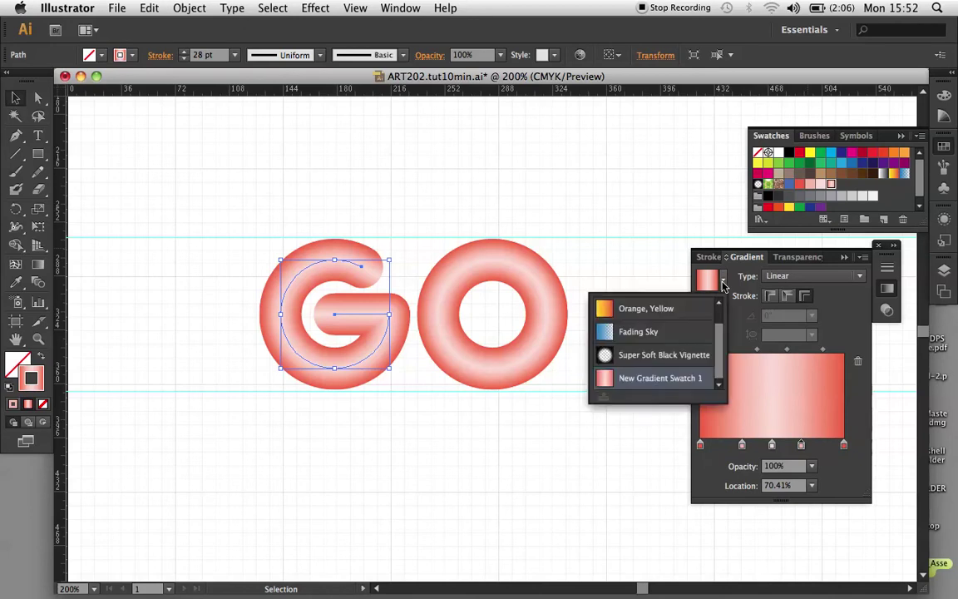
- Give the G and the O each a reversed Super Soft Black Vignette gradient
{"action": "left_click", "coordinate": [676, 358]}
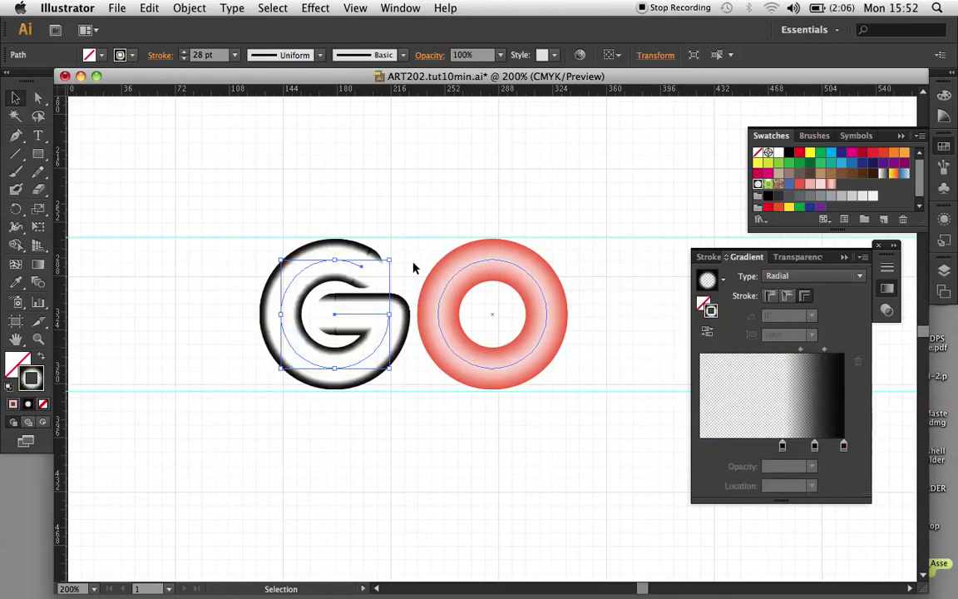
{"action": "left_click", "coordinate": [550, 306]}
{"action": "left_click", "coordinate": [723, 281]}
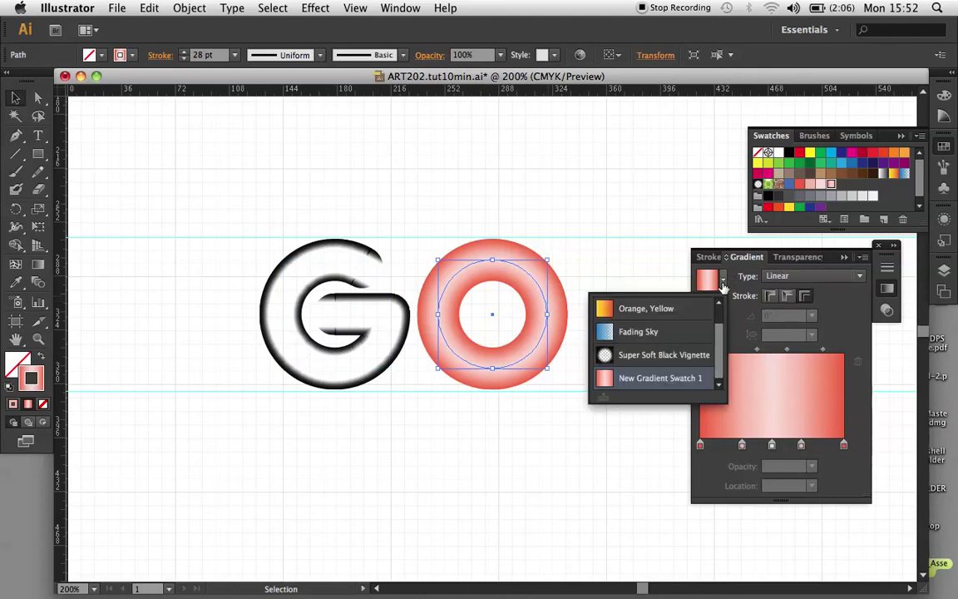
{"action": "left_click", "coordinate": [674, 356]}
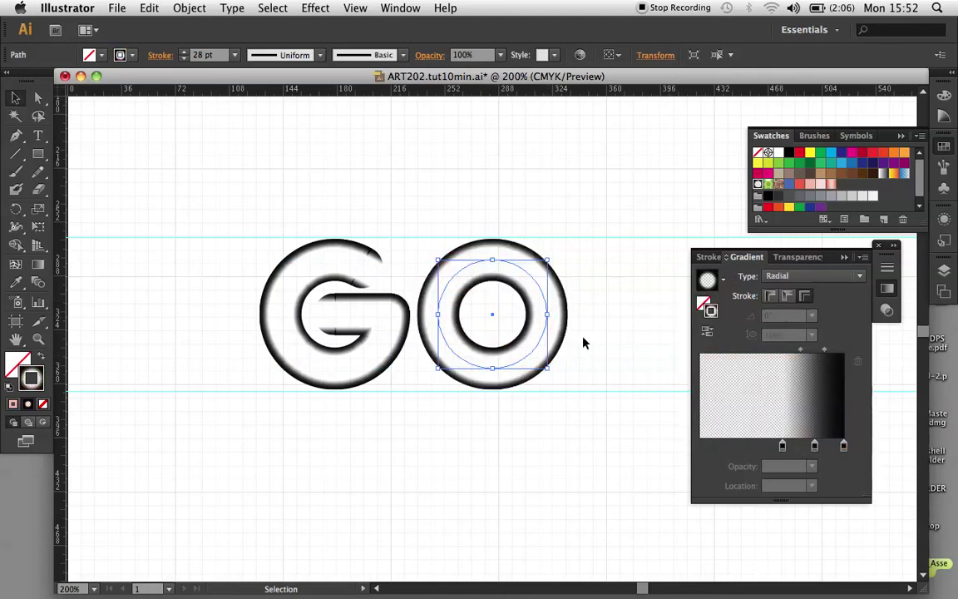
{"action": "left_click", "coordinate": [708, 333]}
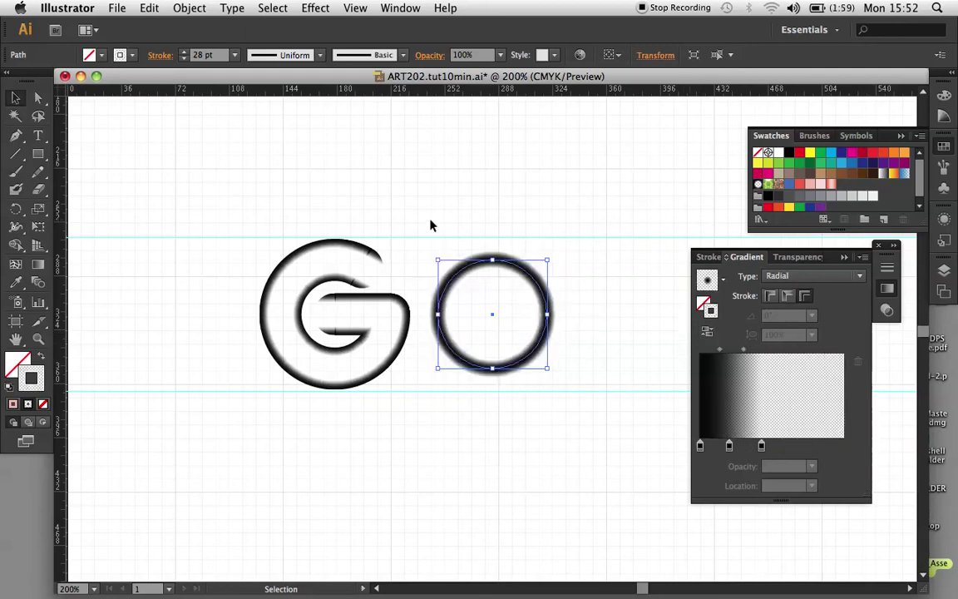
{"action": "left_click", "coordinate": [296, 263]}
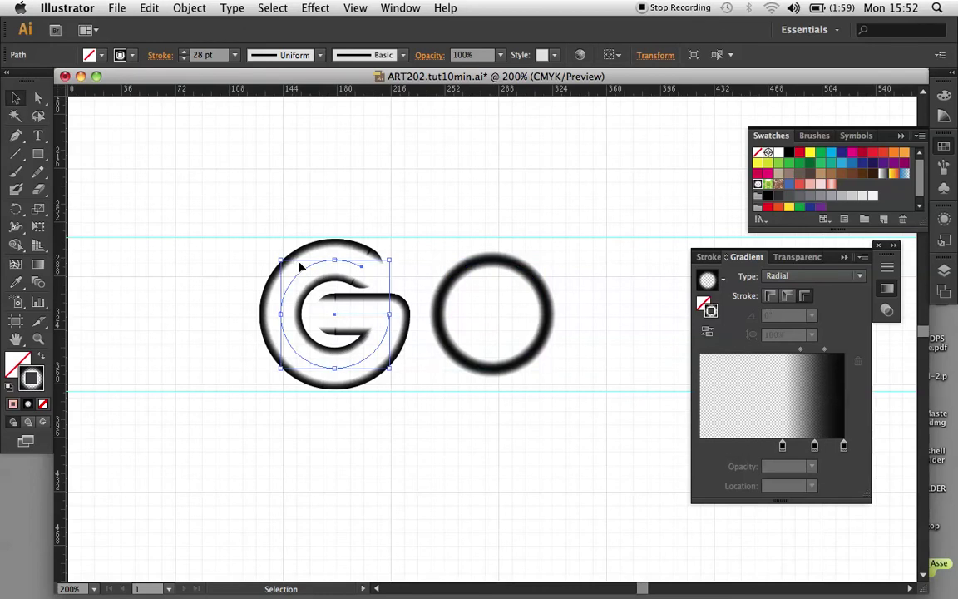
{"action": "left_click", "coordinate": [708, 333]}
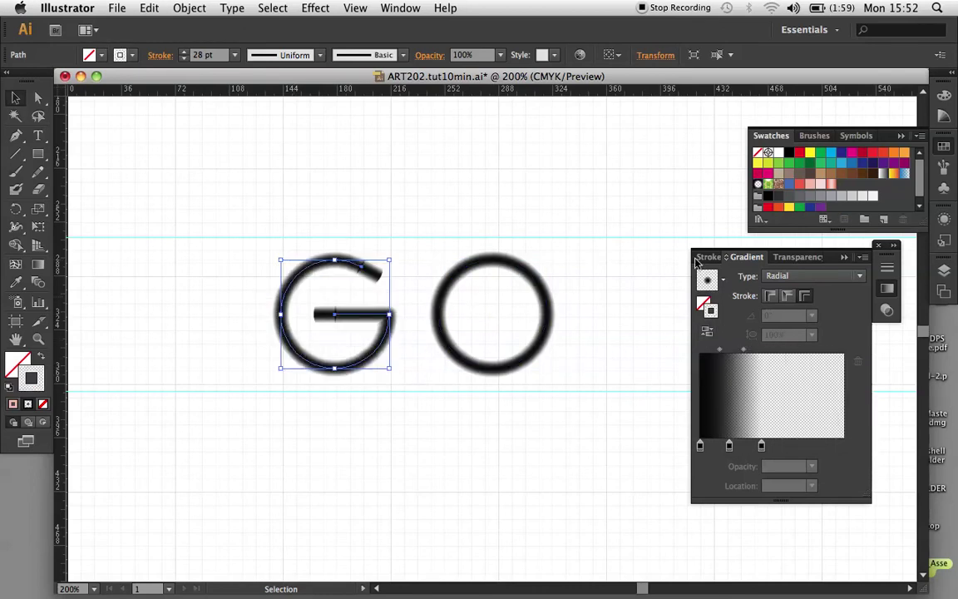
- Give the G's stroke flat Butt Cap ends in the Stroke panel
{"action": "left_click", "coordinate": [887, 267]}
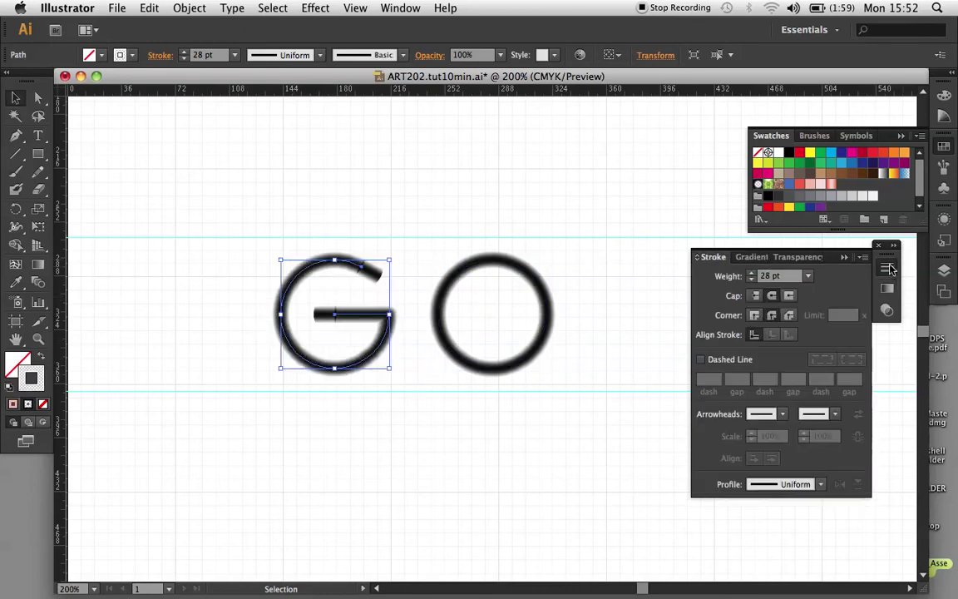
{"action": "left_click", "coordinate": [755, 296]}
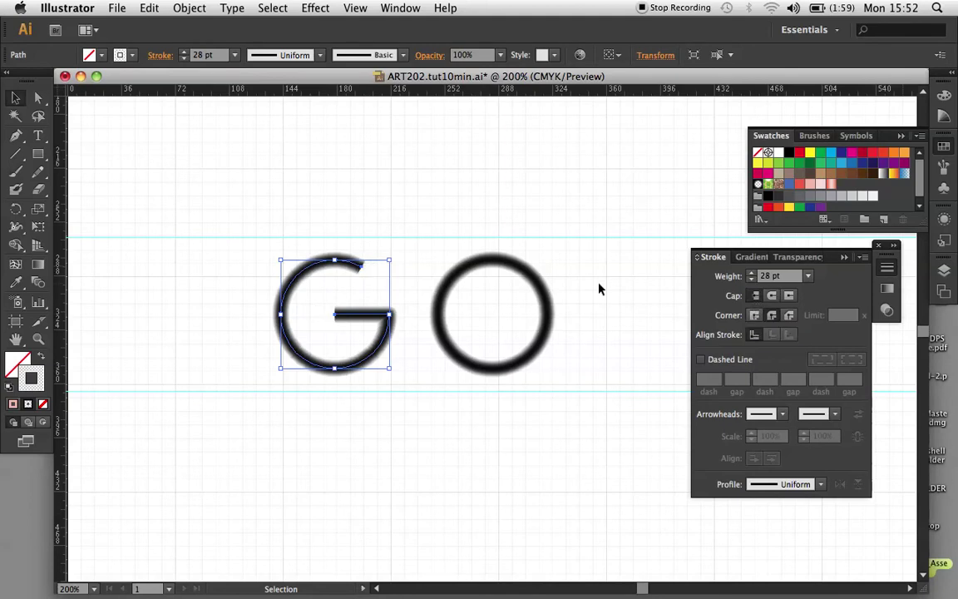
{"action": "left_click", "coordinate": [600, 288]}
- Try a 40 pt stroke weight on both letters, then undo it back to 28 pt
{"action": "left_click_drag", "start_coordinate": [255, 217], "coordinate": [533, 419]}
{"action": "left_click", "coordinate": [235, 55]}
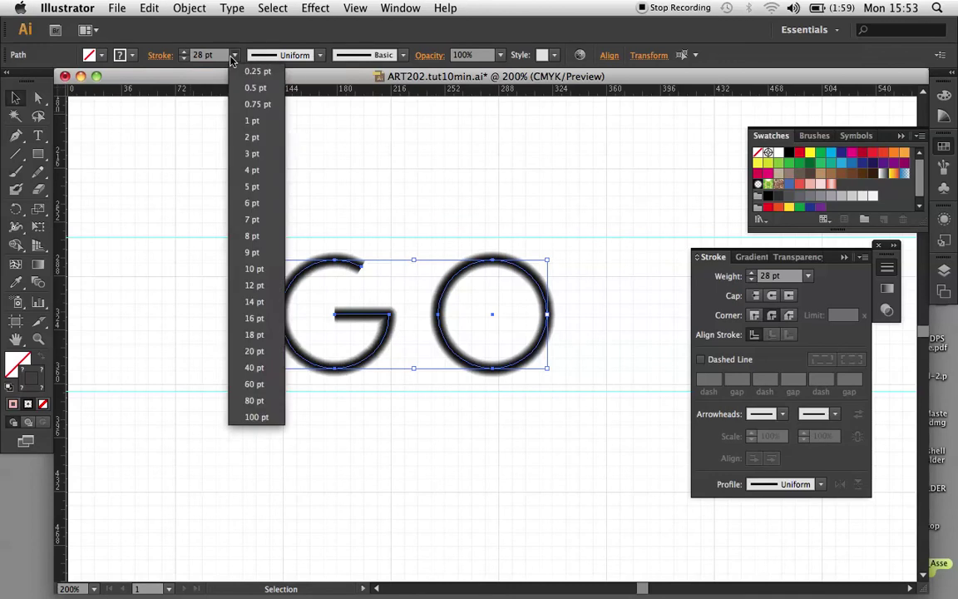
{"action": "left_click", "coordinate": [239, 367]}
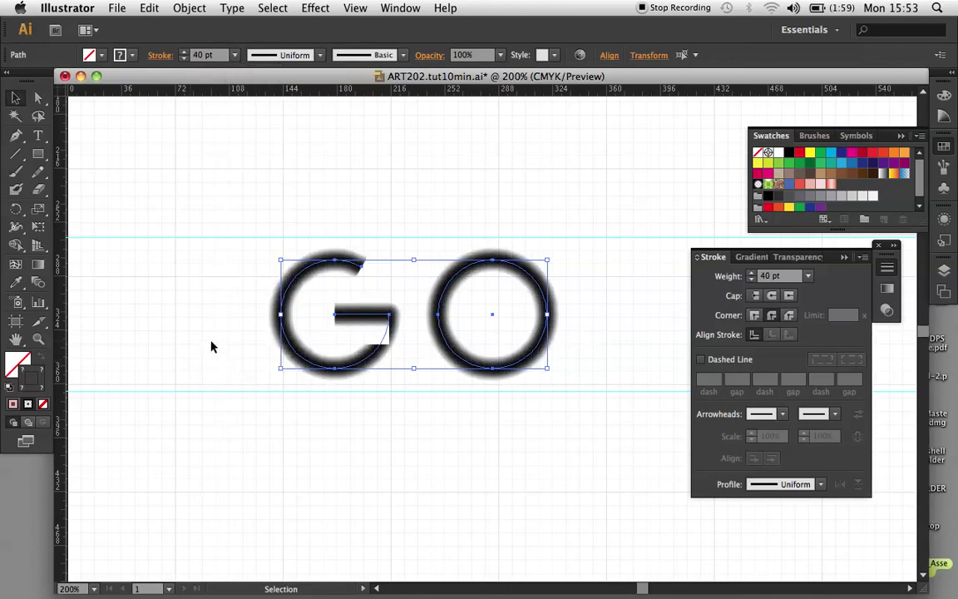
{"action": "key", "text": "a"}
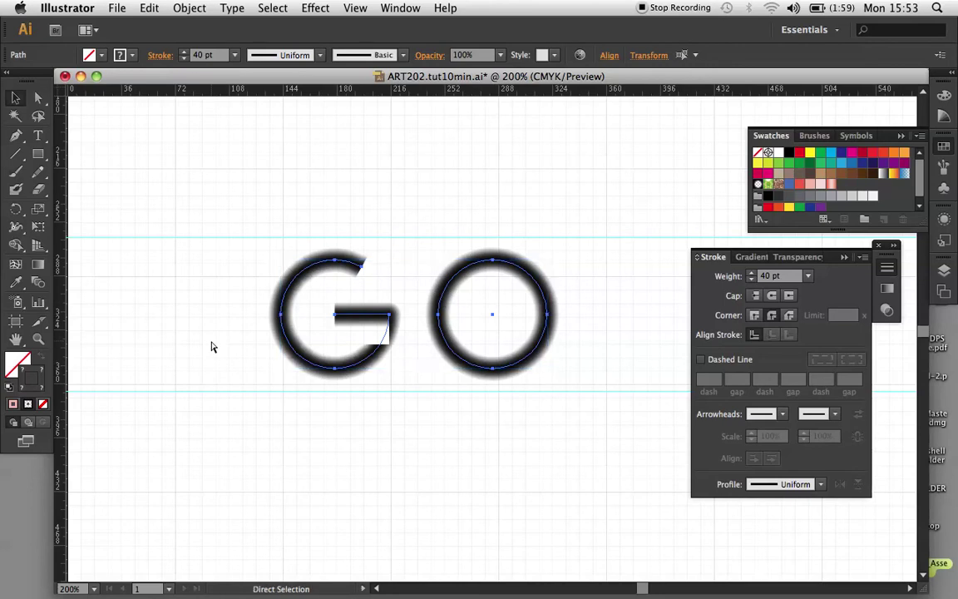
{"action": "key", "text": "super+z"}
{"action": "key", "text": "v"}
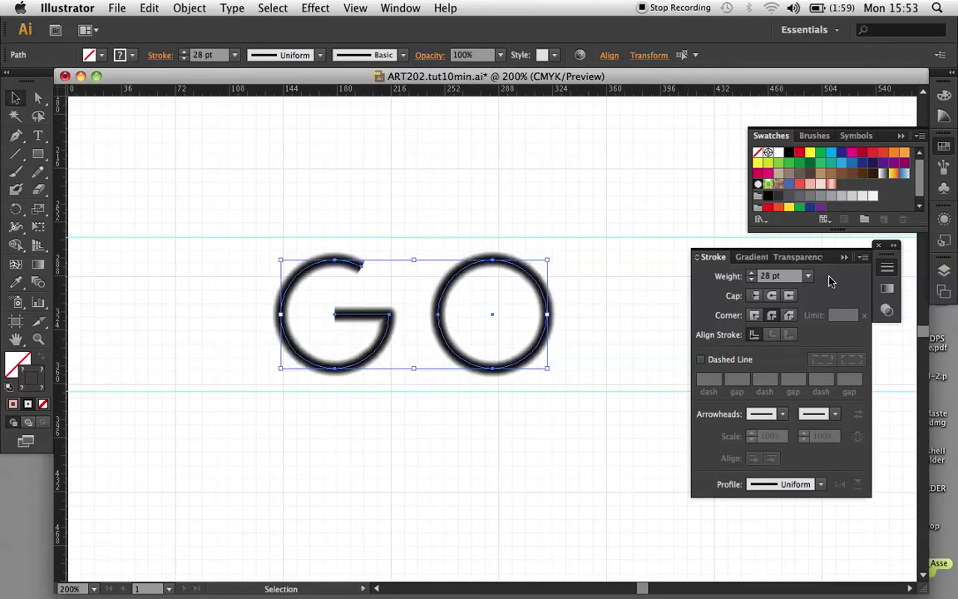
- Apply New Gradient Swatch 1 to both the G and O, then deselect
{"action": "left_click", "coordinate": [747, 257]}
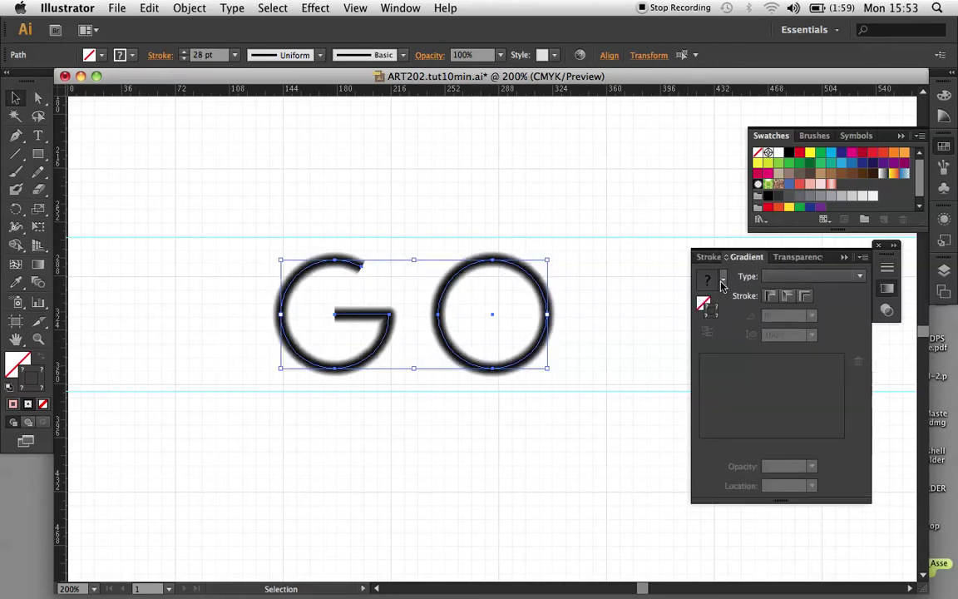
{"action": "left_click", "coordinate": [723, 283]}
{"action": "left_click", "coordinate": [675, 379]}
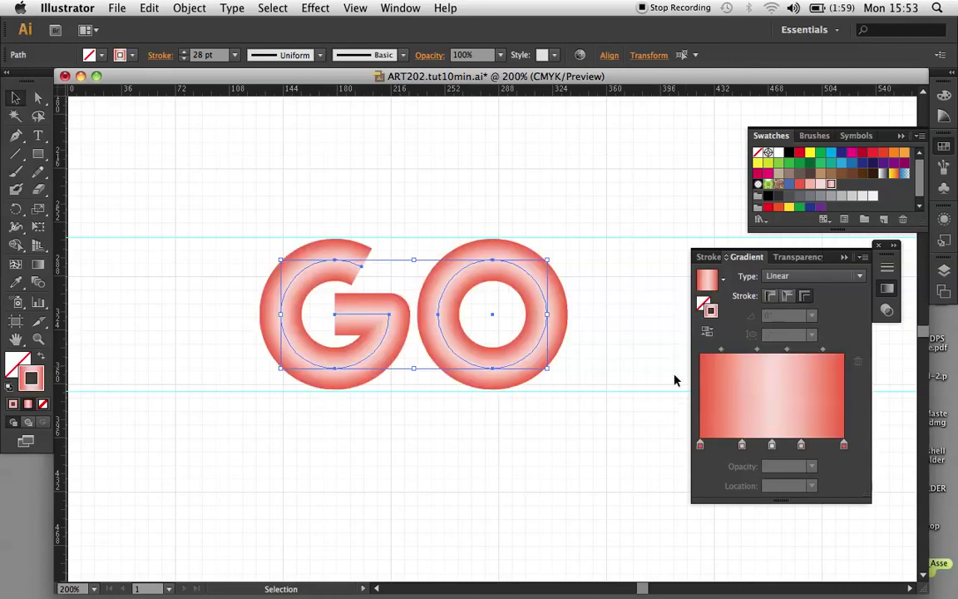
{"action": "left_click", "coordinate": [595, 410]}
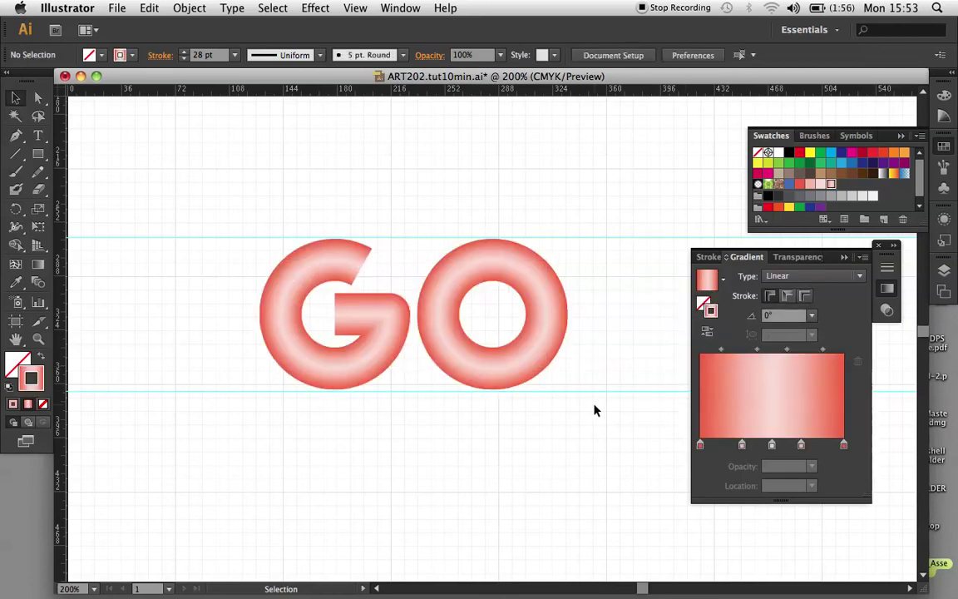